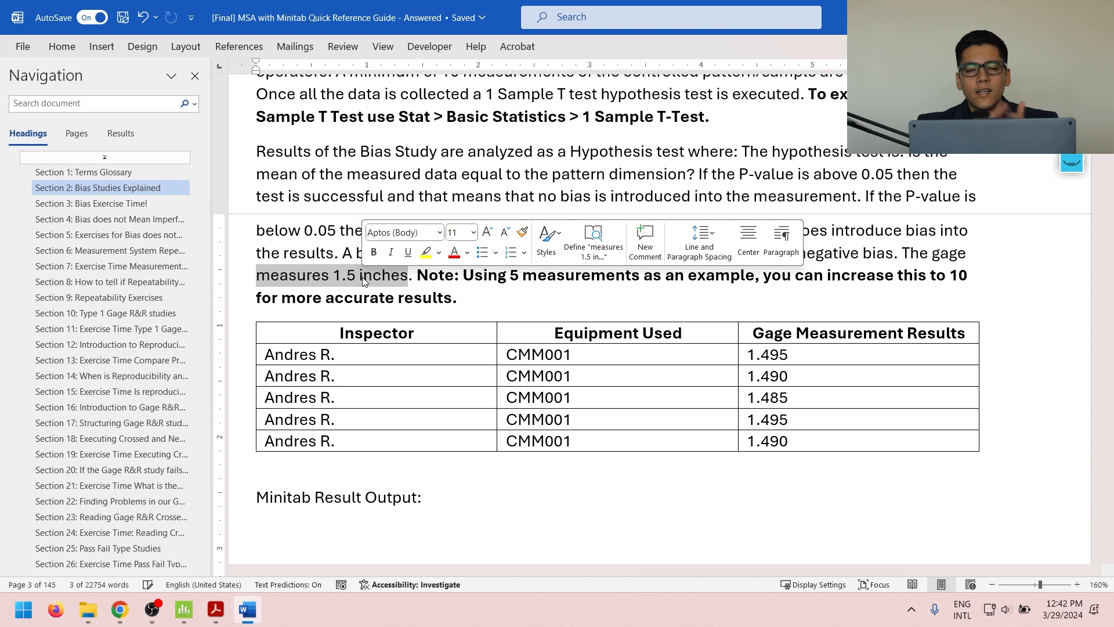
- Copy the Inspector, Equipment Used and Gage Measurement Results table from Word and paste it into Minitab's Worksheet 1 from column C1's name cell
left_click_drag(795, 444, 346, 332)
key("ctrl+c")
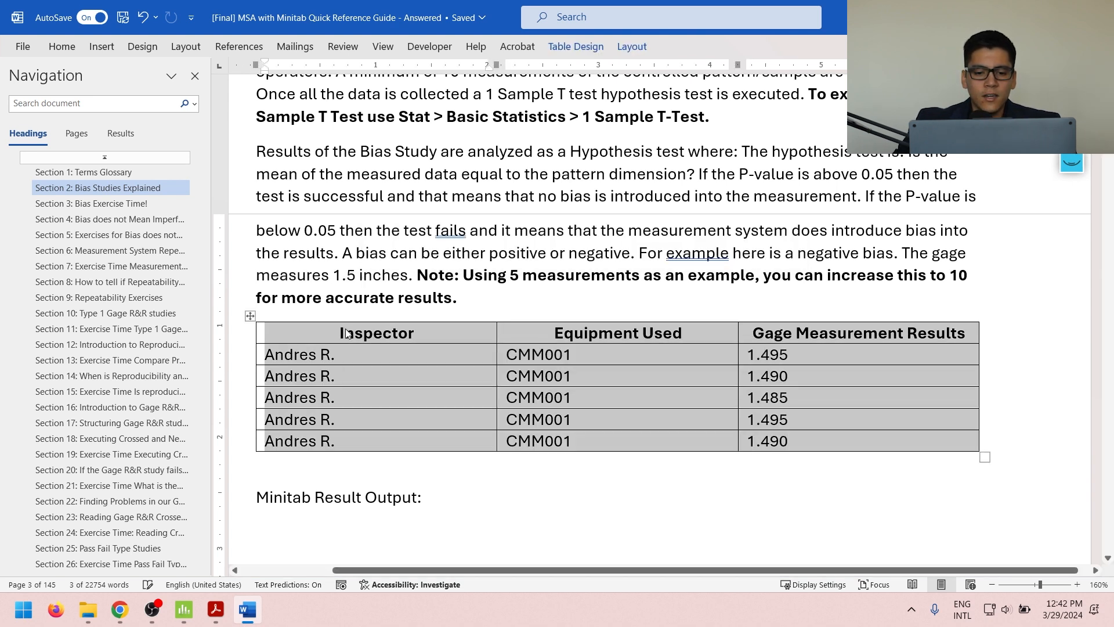
left_click(184, 609)
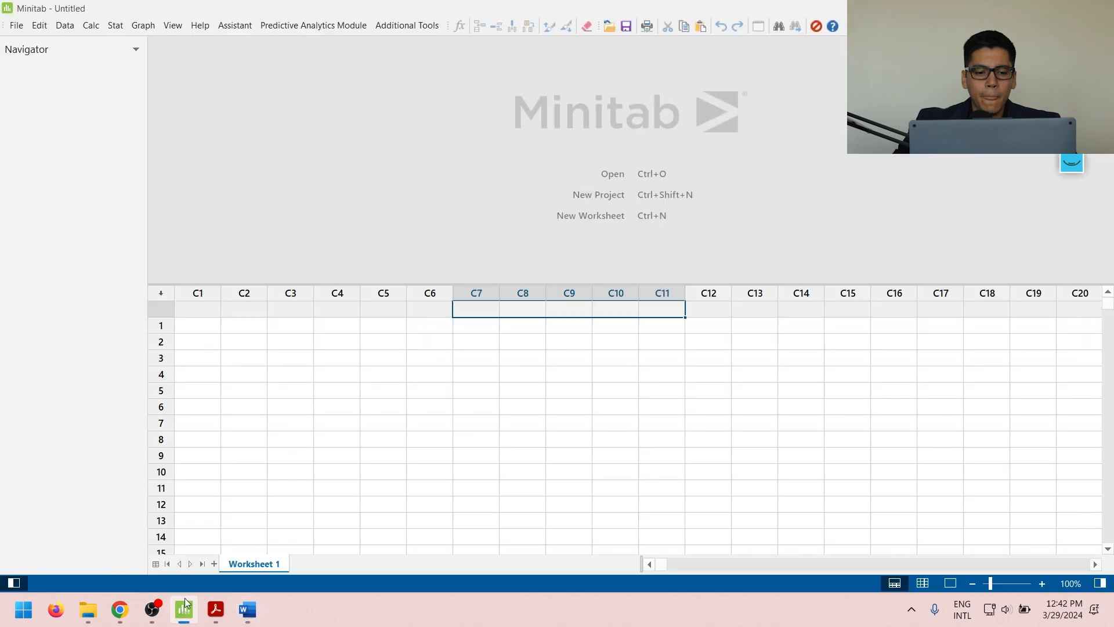
left_click(195, 314)
key("ctrl+v")
scroll(248, 392, "up", 3)
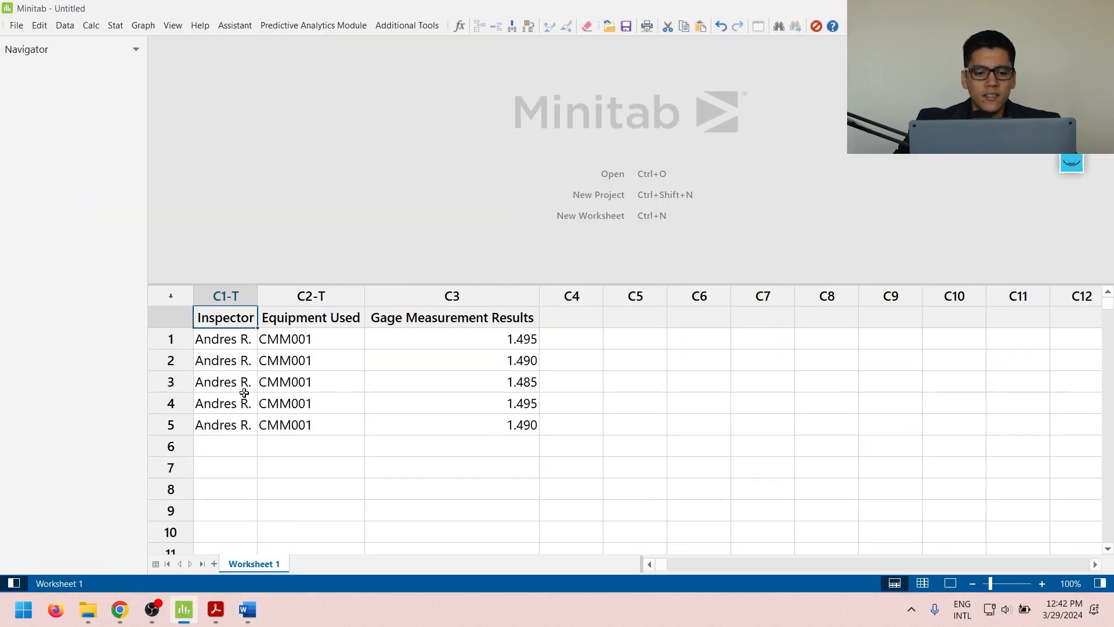
scroll(462, 386, "up", 2)
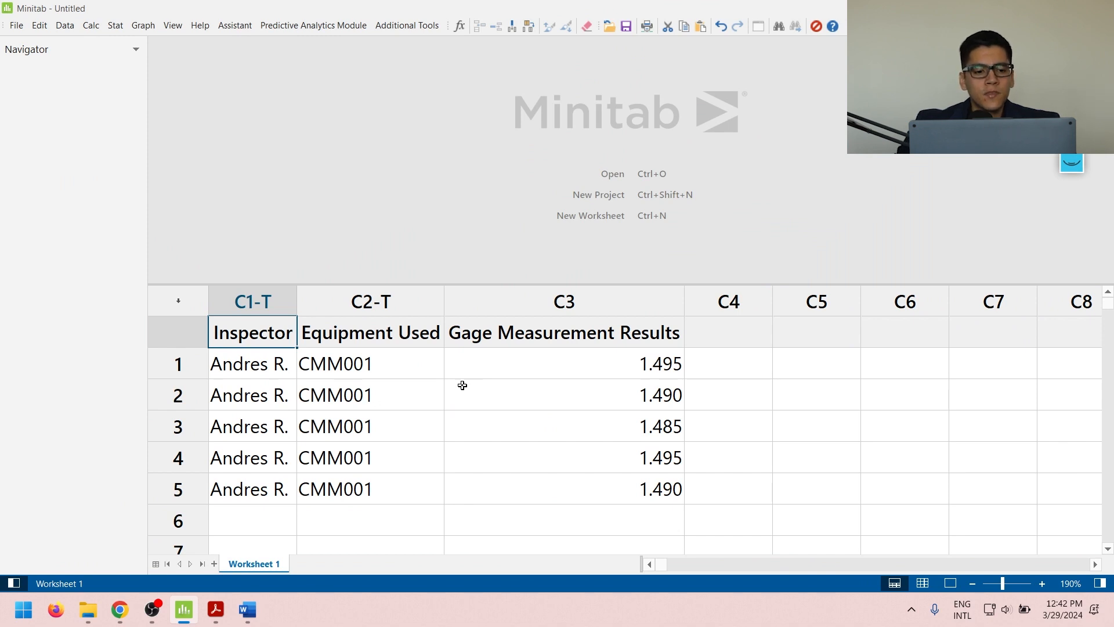
- Examine the pasted worksheet's column identifiers, the available analysis commands and the row that holds the column names
left_click(190, 299)
left_click_drag(271, 305, 853, 303)
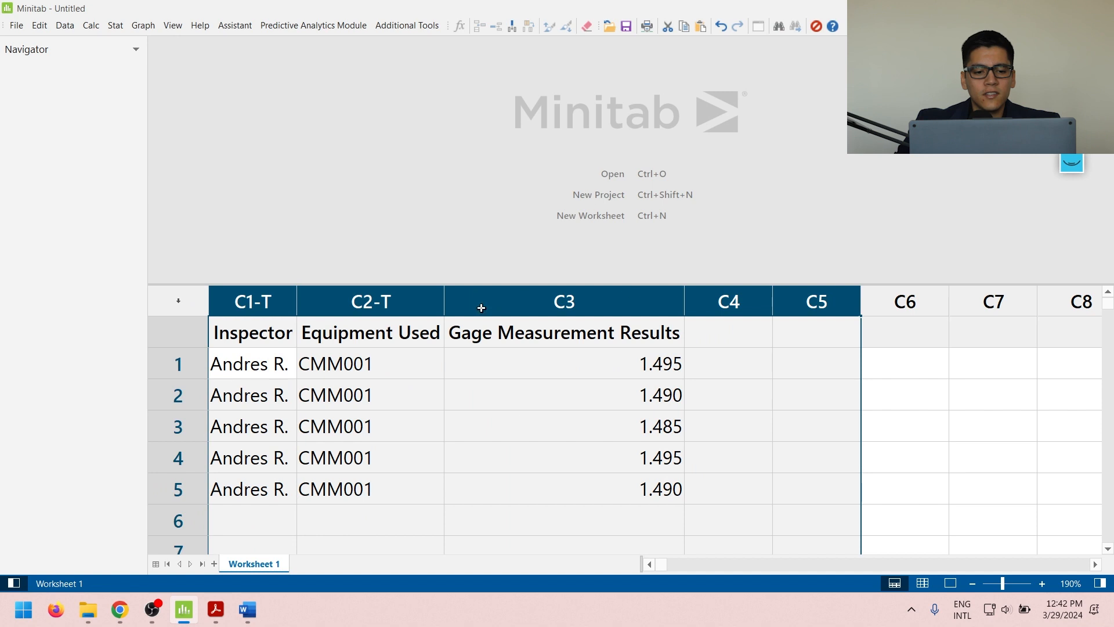
left_click(304, 343)
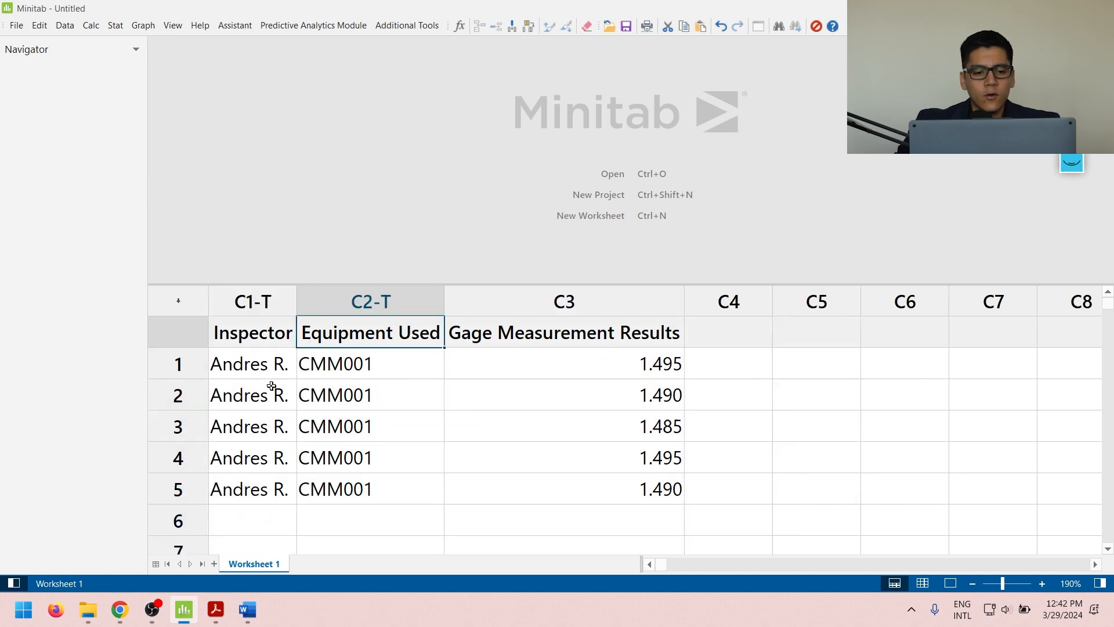
left_click(249, 214)
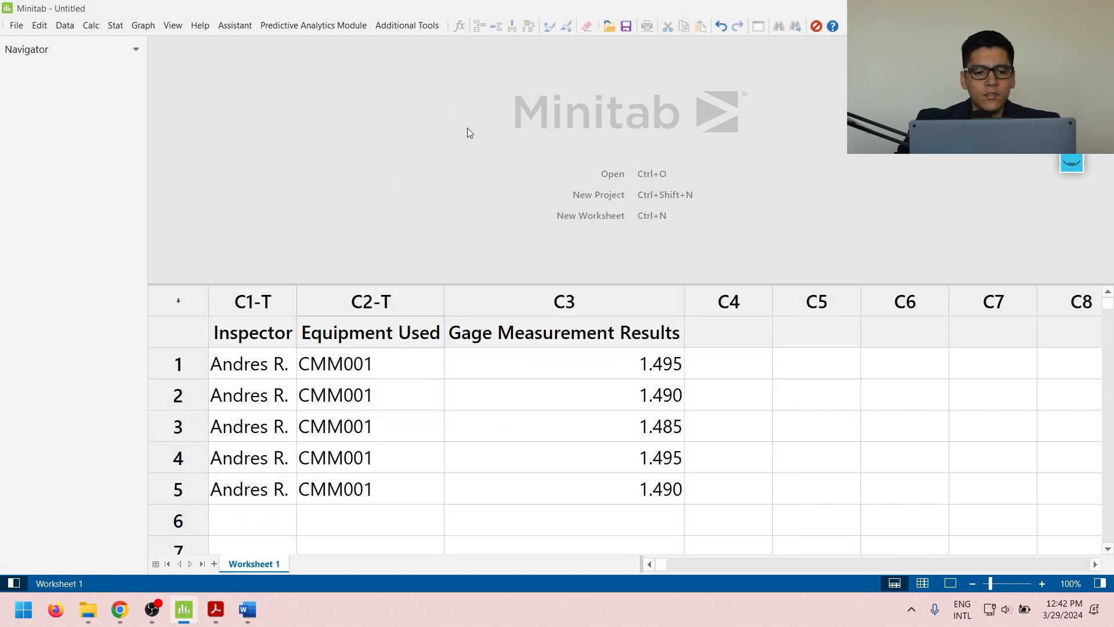
left_click(116, 25)
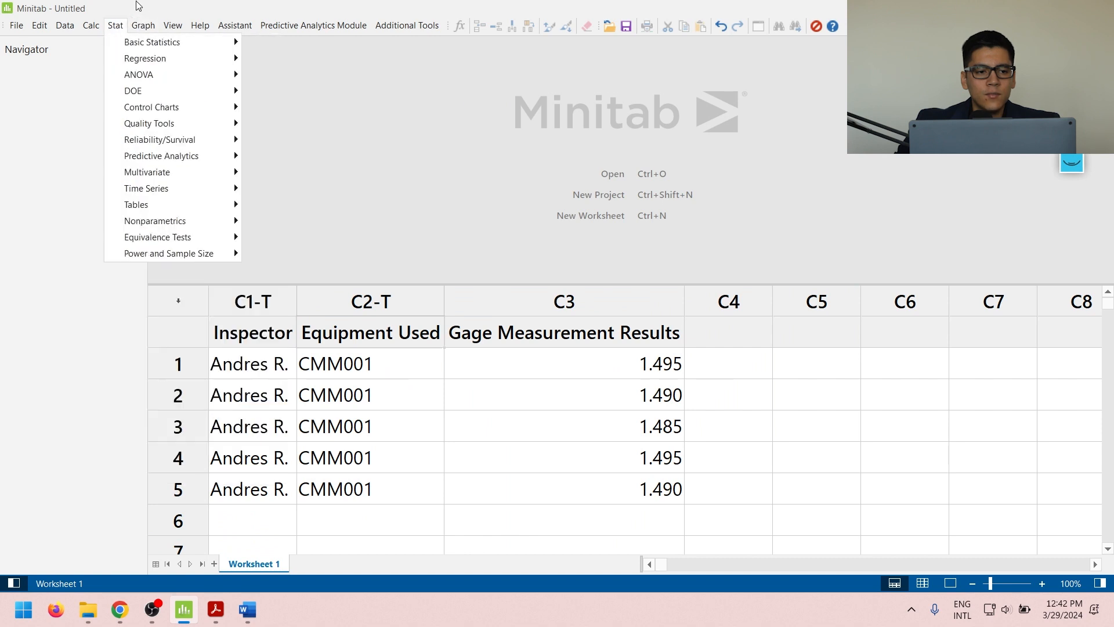
left_click(64, 25)
left_click(369, 25)
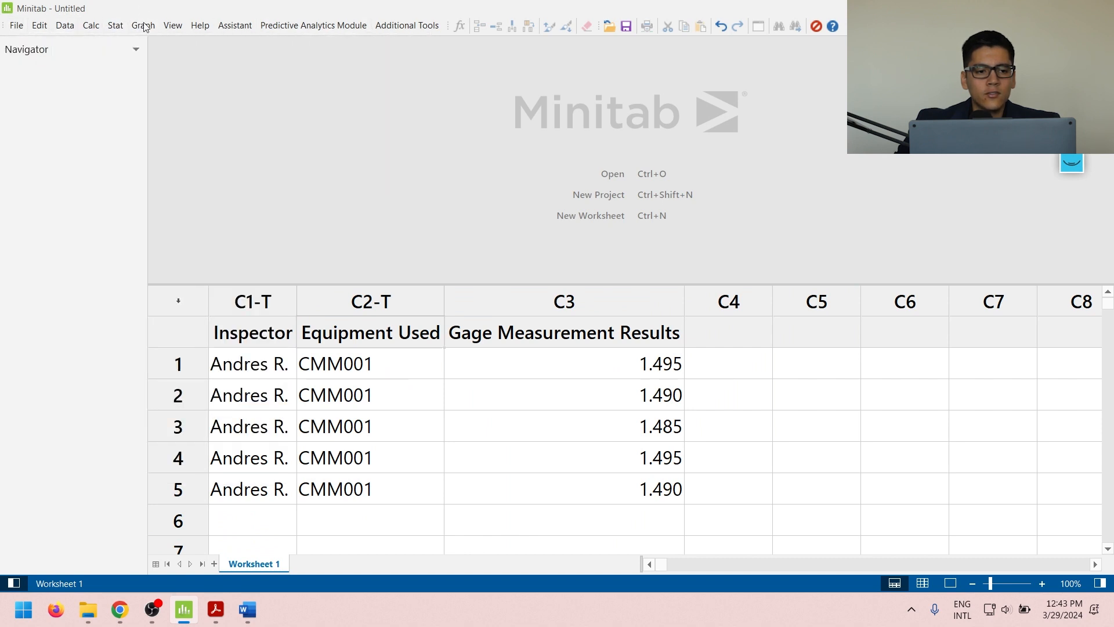
left_click(117, 26)
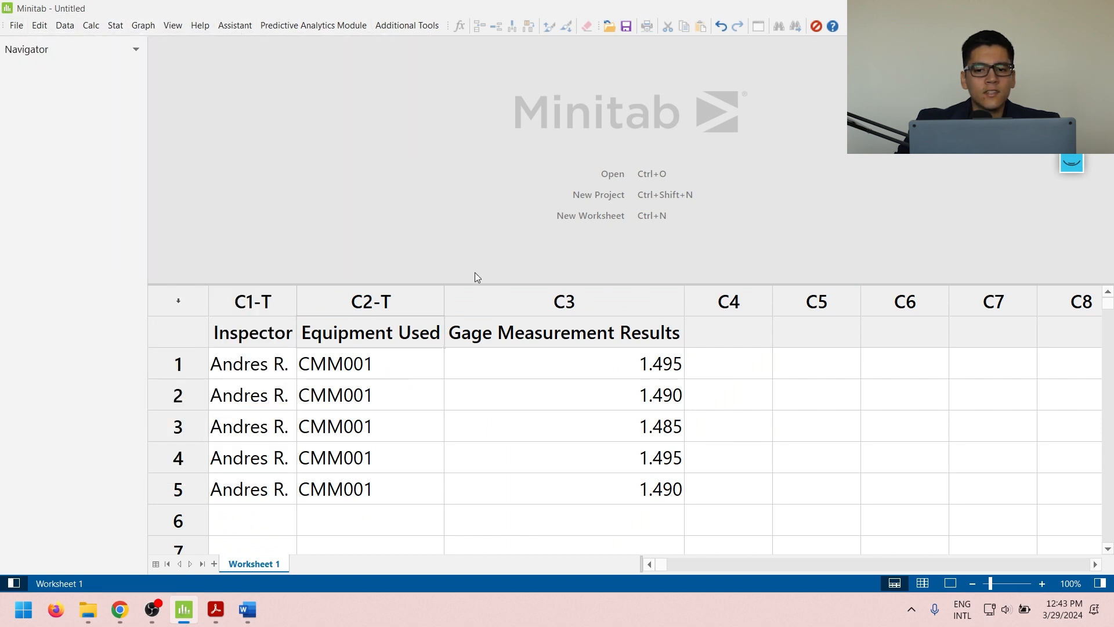
left_click_drag(254, 334, 602, 493)
left_click(169, 332)
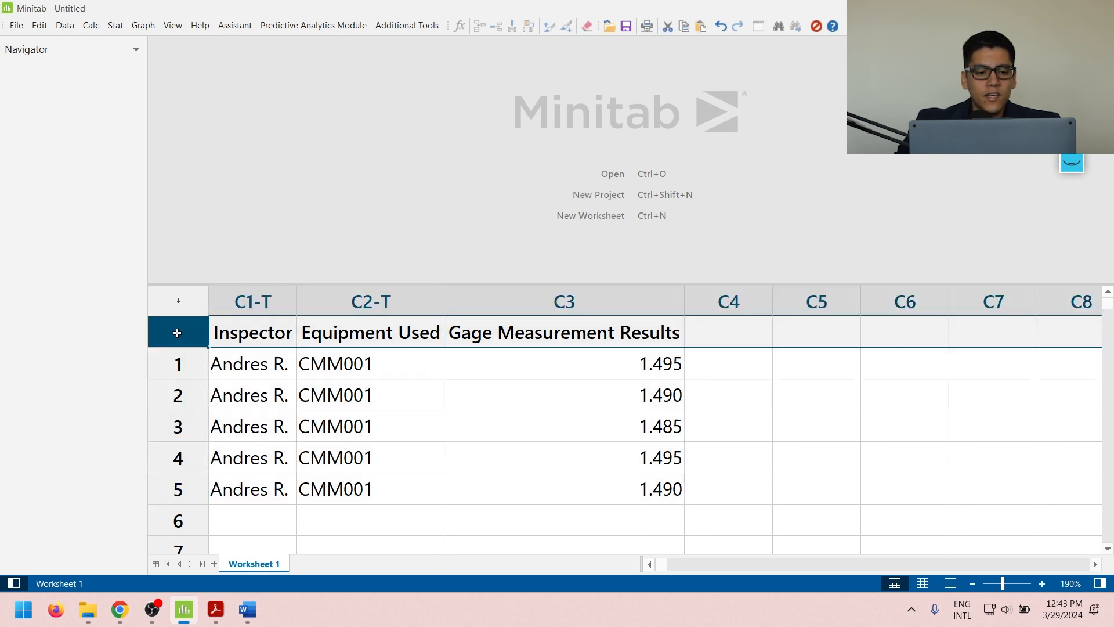
left_click(264, 327)
left_click(169, 333)
- Enter a sample title containing the inspector's first name in the name cell of column C5
left_click(263, 332)
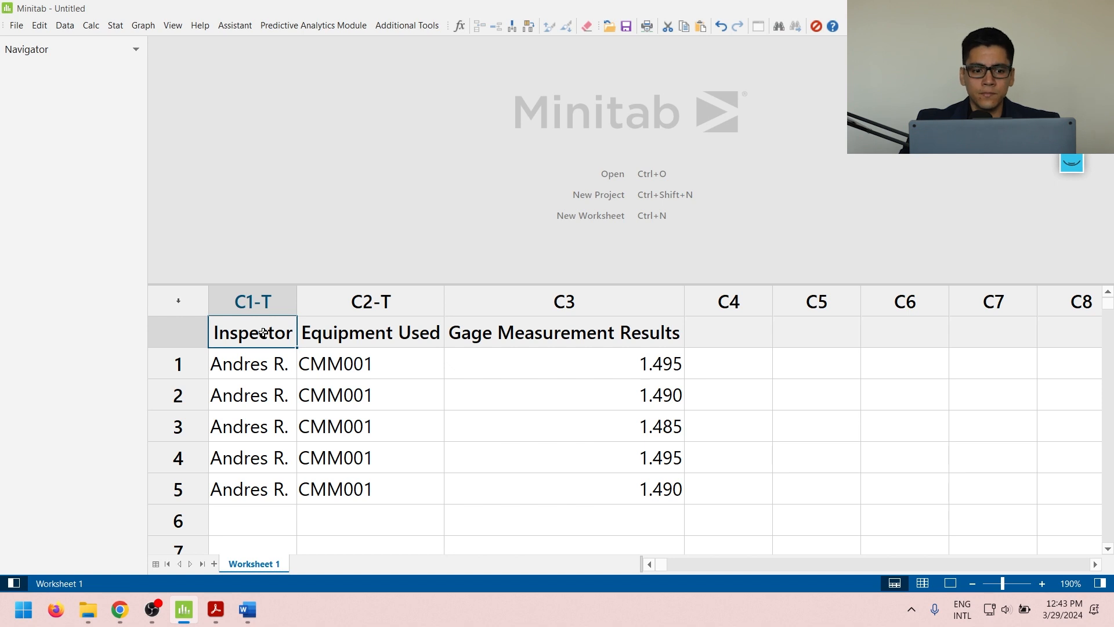
key("Right")
key("Right")
key("Right")
key("Right")
type("Ti")
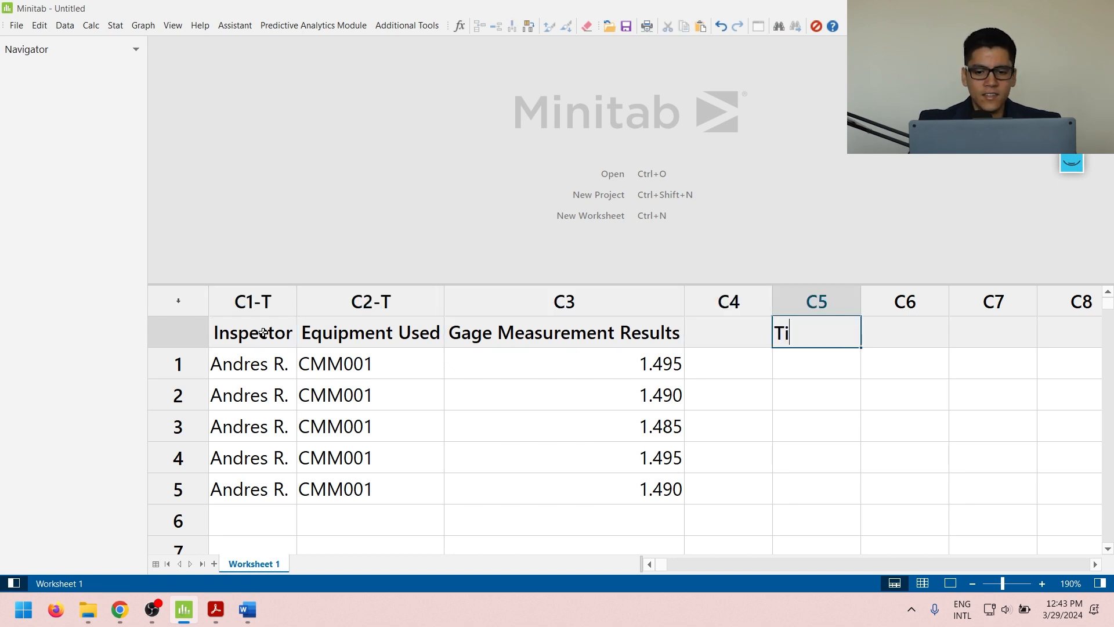
type("tle - Andres")
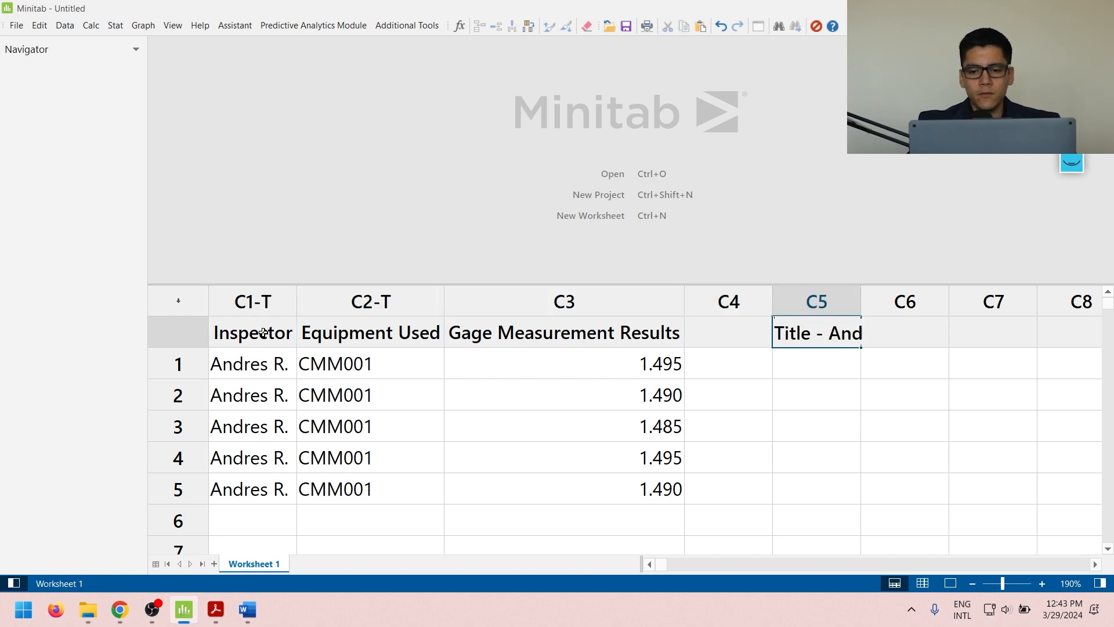
key("Return")
key("Up")
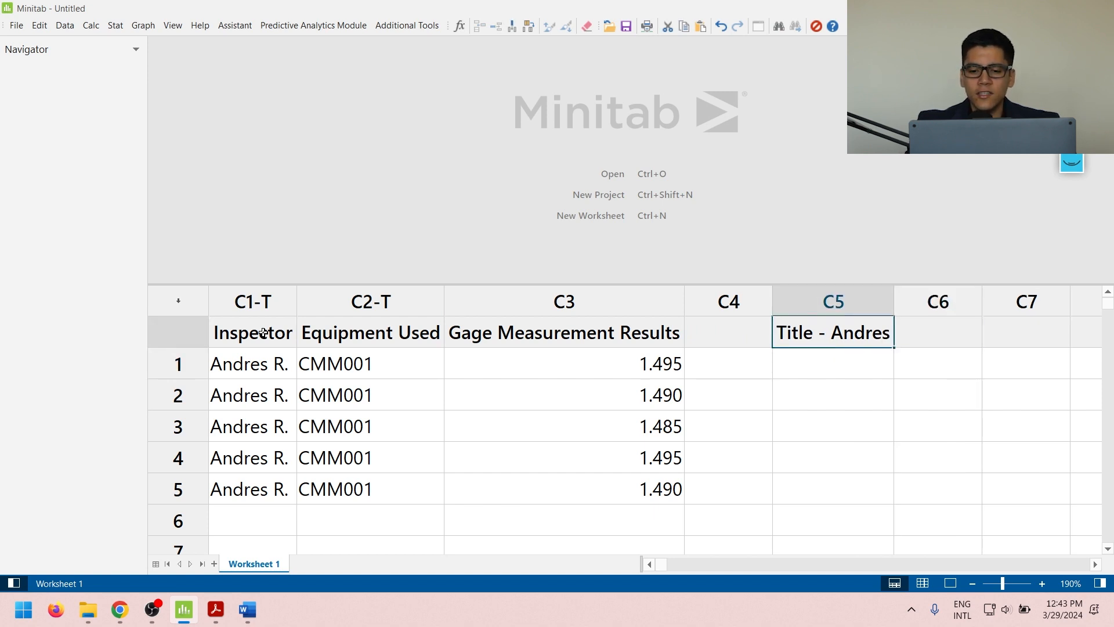
- Clear the sample title from column C5's name cell and return to the Inspector name cell
key("Delete")
key("Left")
key("Left")
key("Left")
key("Left")
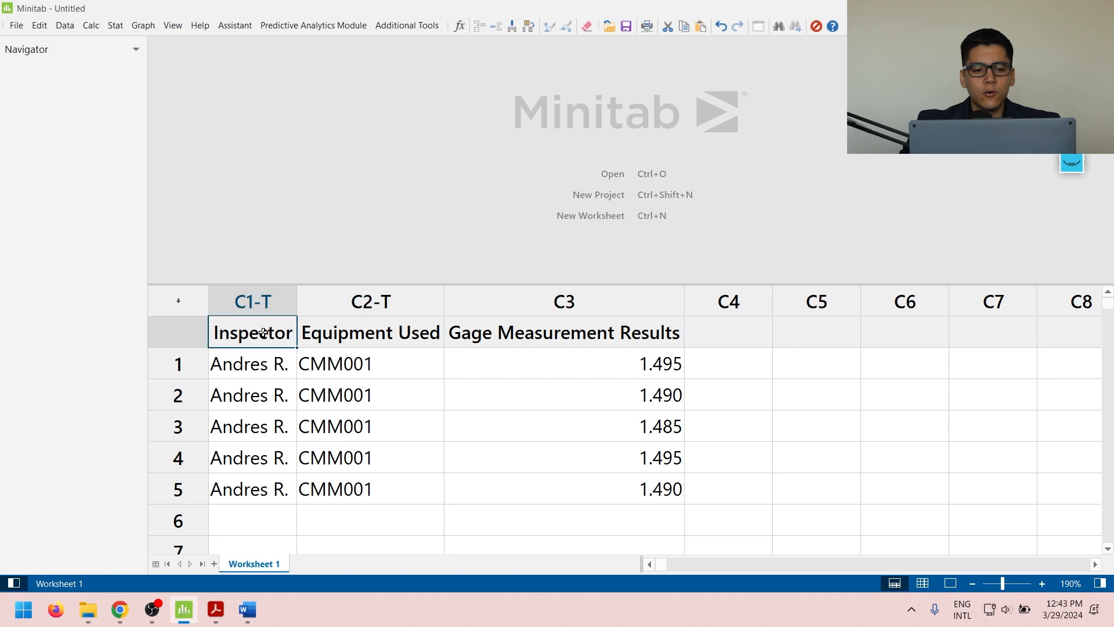
- Examine the worksheet's data rows and the contents of the Inspector, Equipment Used and Gage Measurement Results columns
left_click_drag(544, 308, 277, 303)
left_click(272, 326)
left_click_drag(273, 365, 607, 498)
left_click(184, 364)
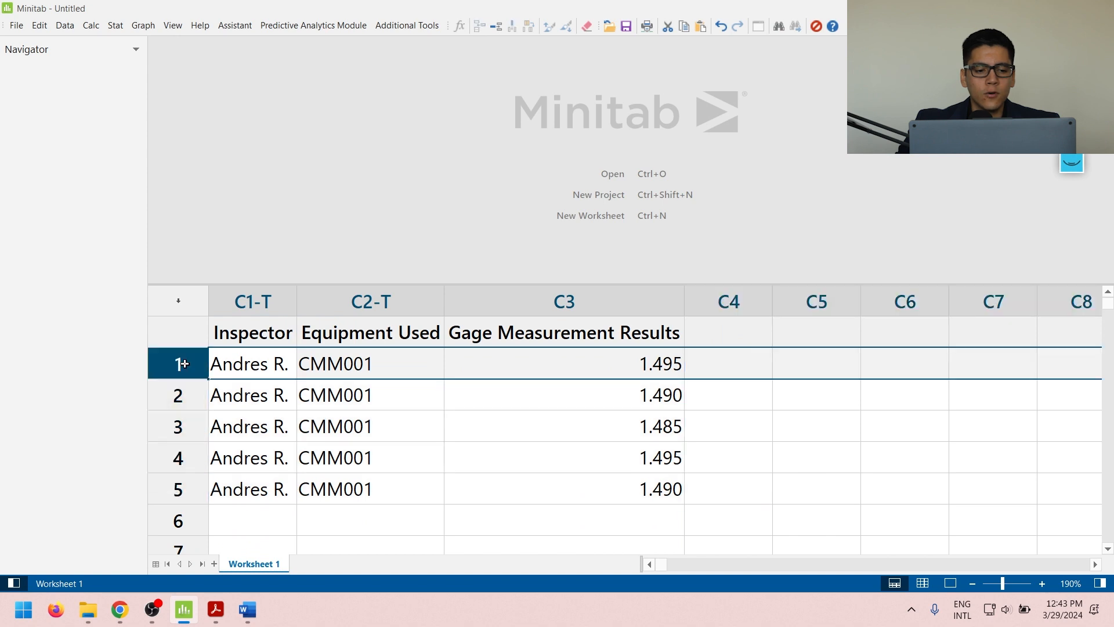
left_click_drag(180, 364, 181, 510)
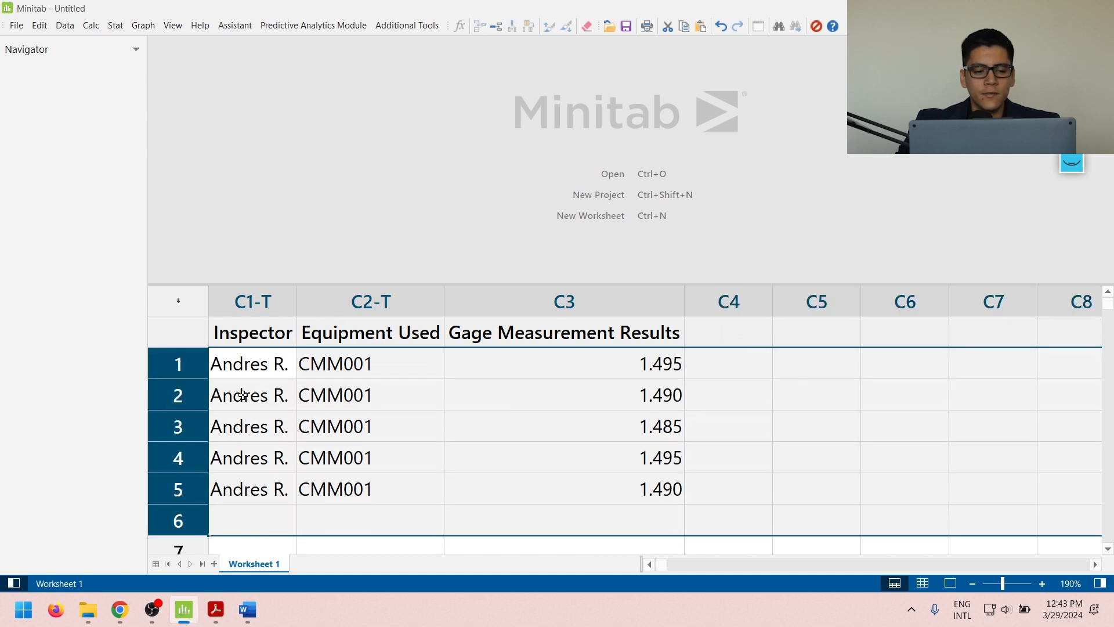
left_click(260, 360)
left_click_drag(258, 361, 249, 477)
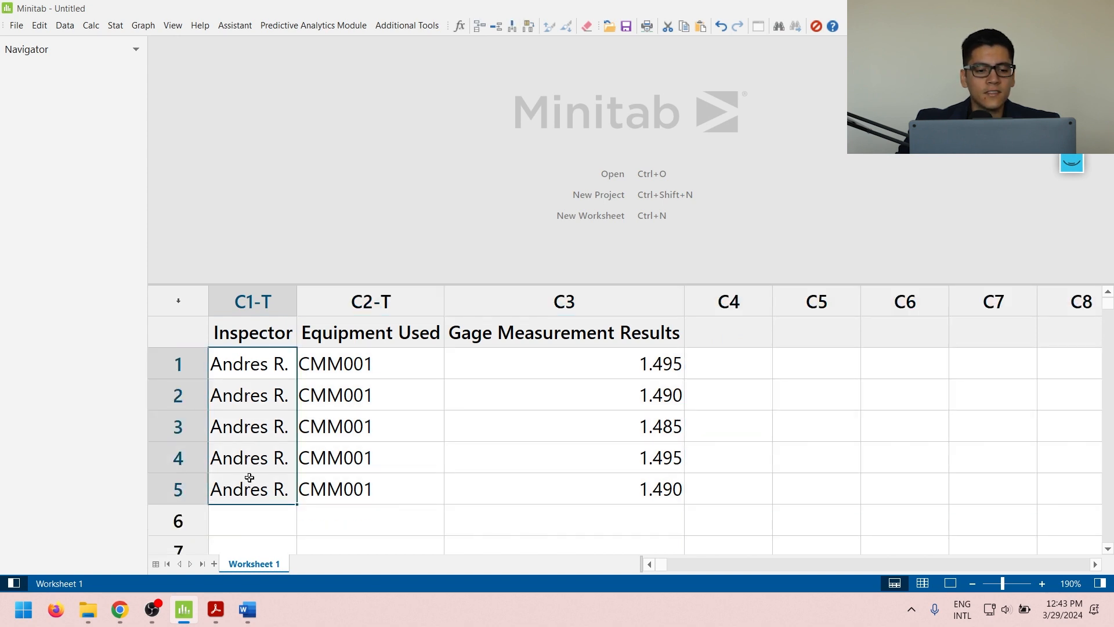
left_click(262, 297)
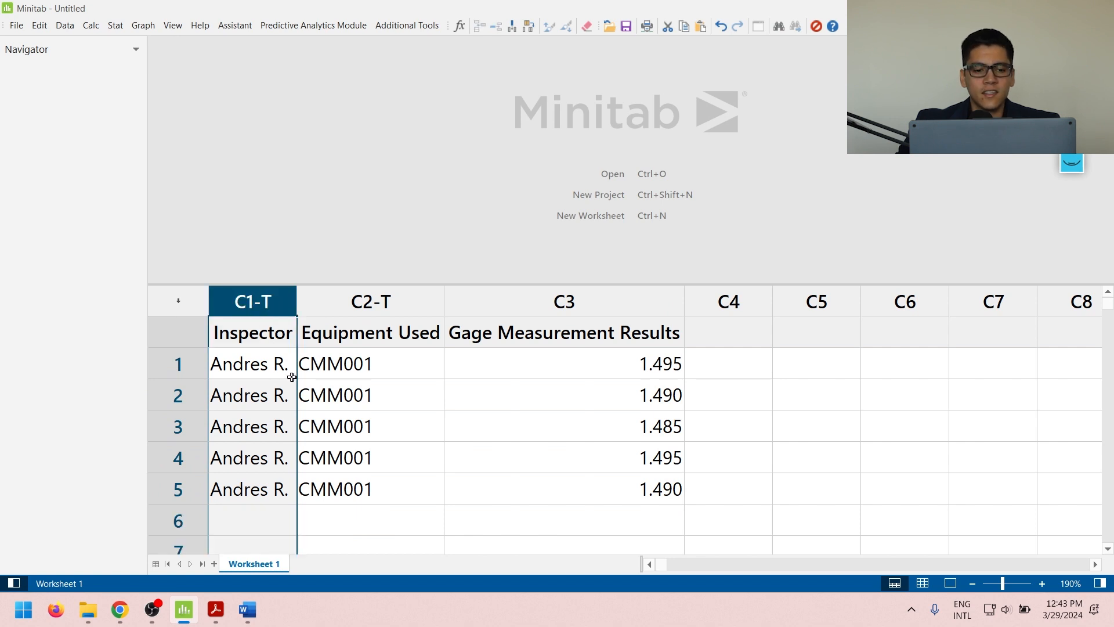
left_click_drag(389, 352, 386, 492)
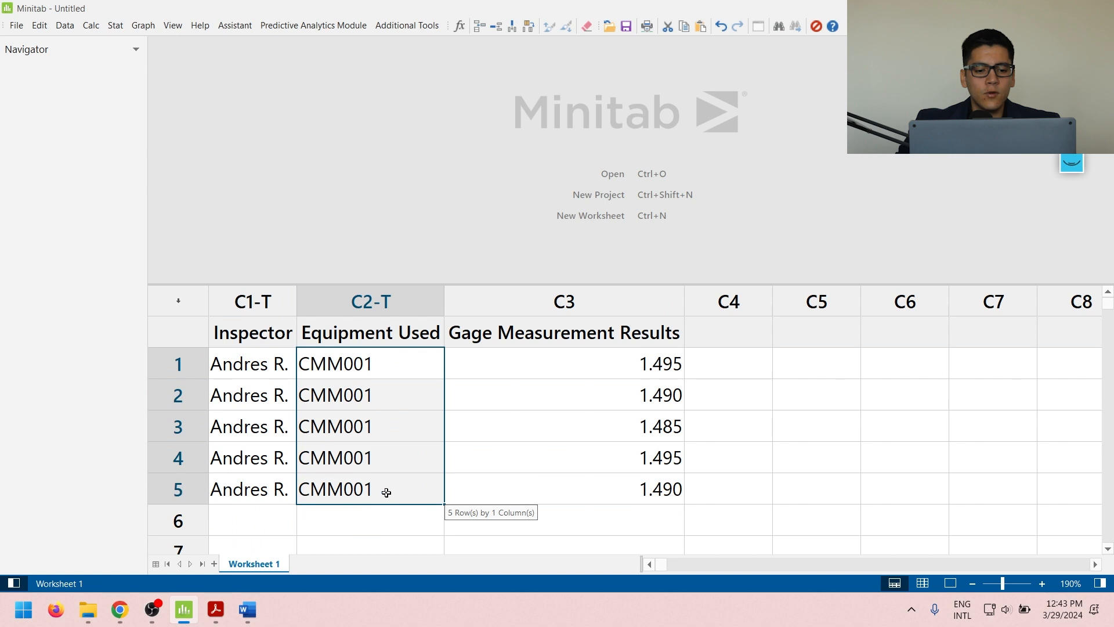
left_click(392, 366)
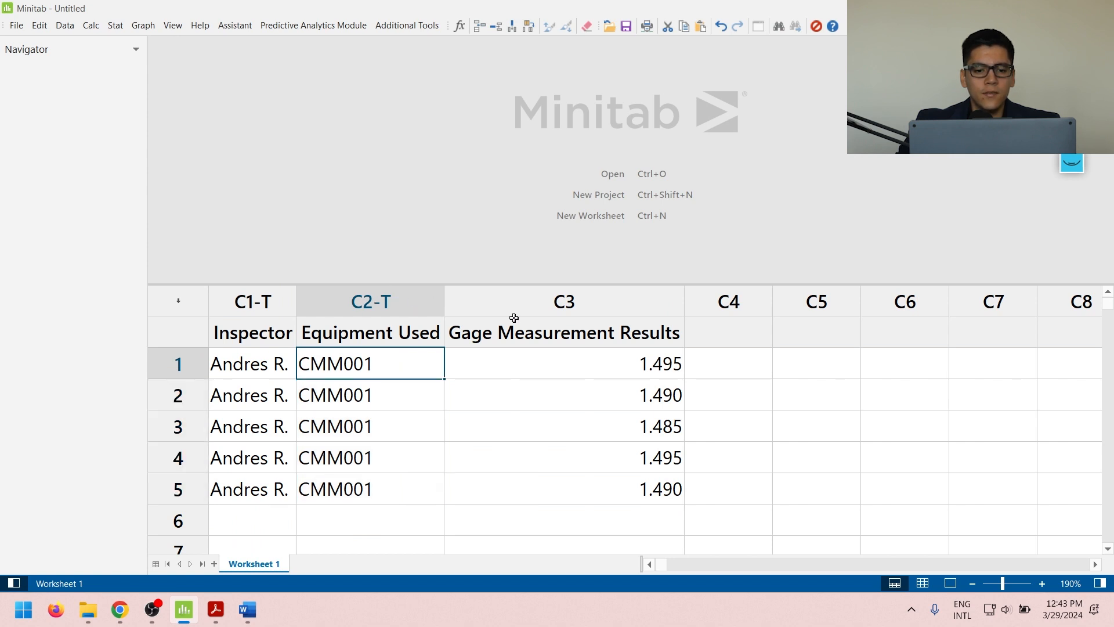
left_click_drag(533, 352, 564, 491)
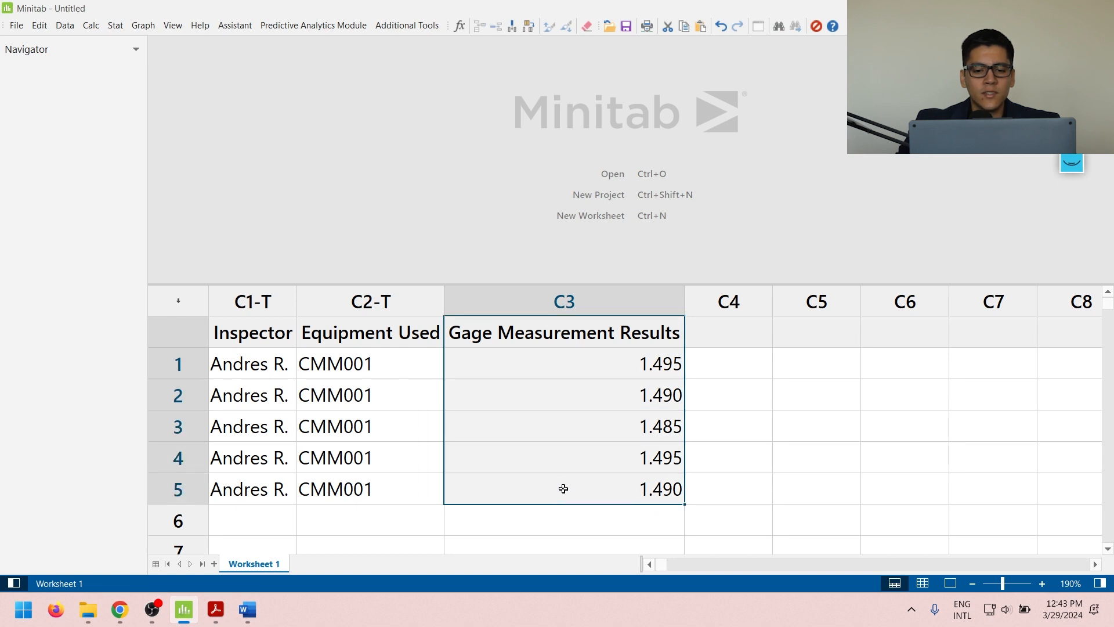
left_click_drag(567, 355, 574, 463)
left_click(572, 283)
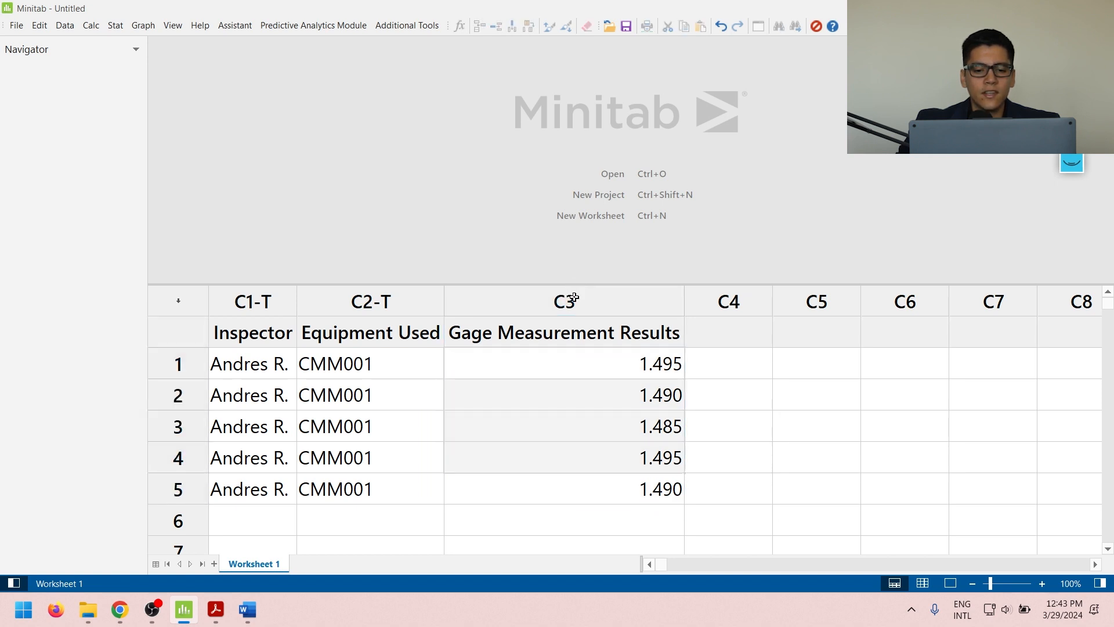
left_click(571, 299)
left_click(568, 329)
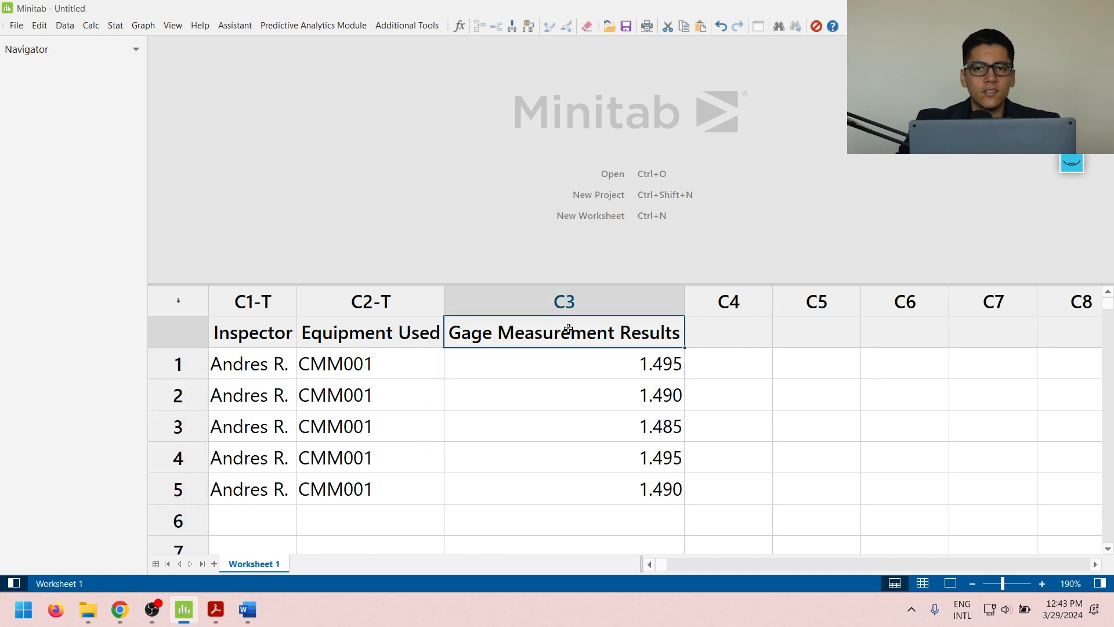
- Try to enter the text "dfasdf" in row 6 of the Gage Measurement Results column and discard the entry
left_click(552, 524)
type("dfasdf")
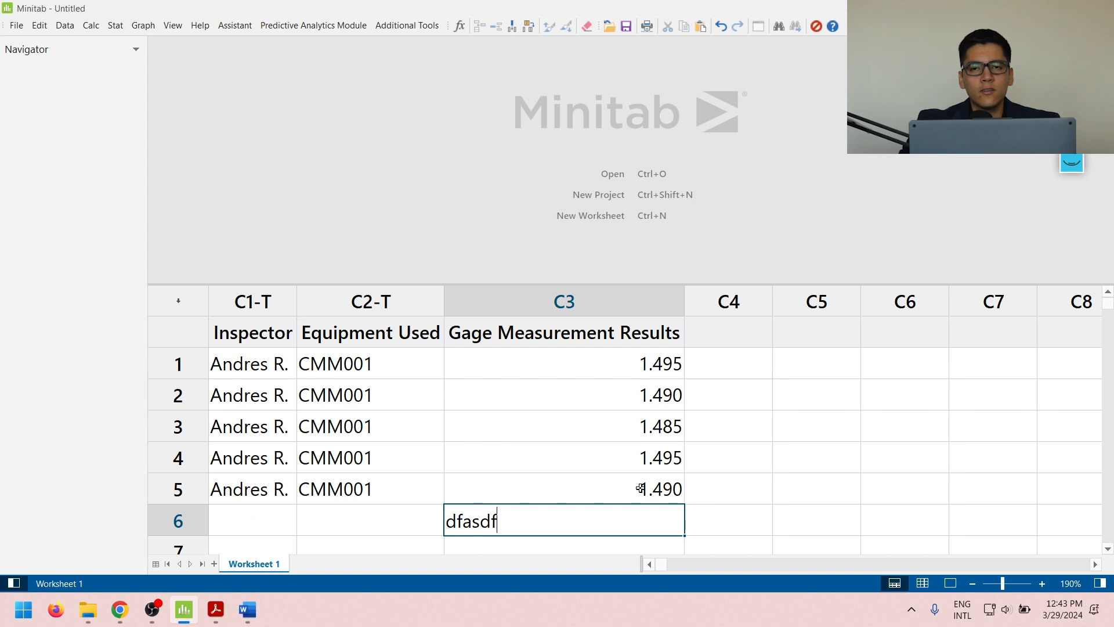
key("Return")
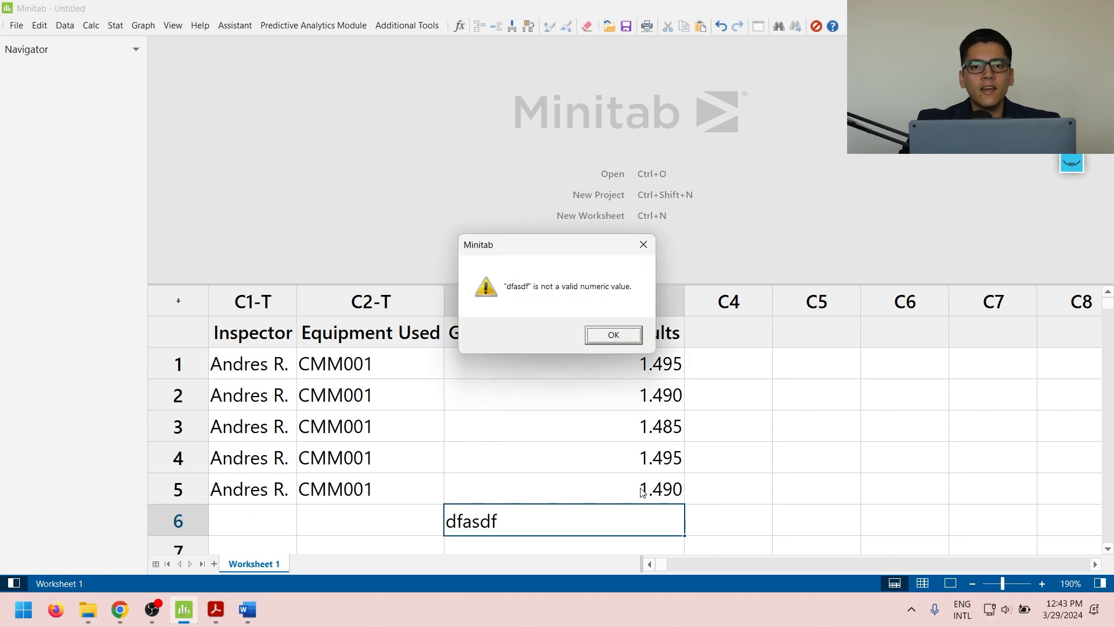
key("Return")
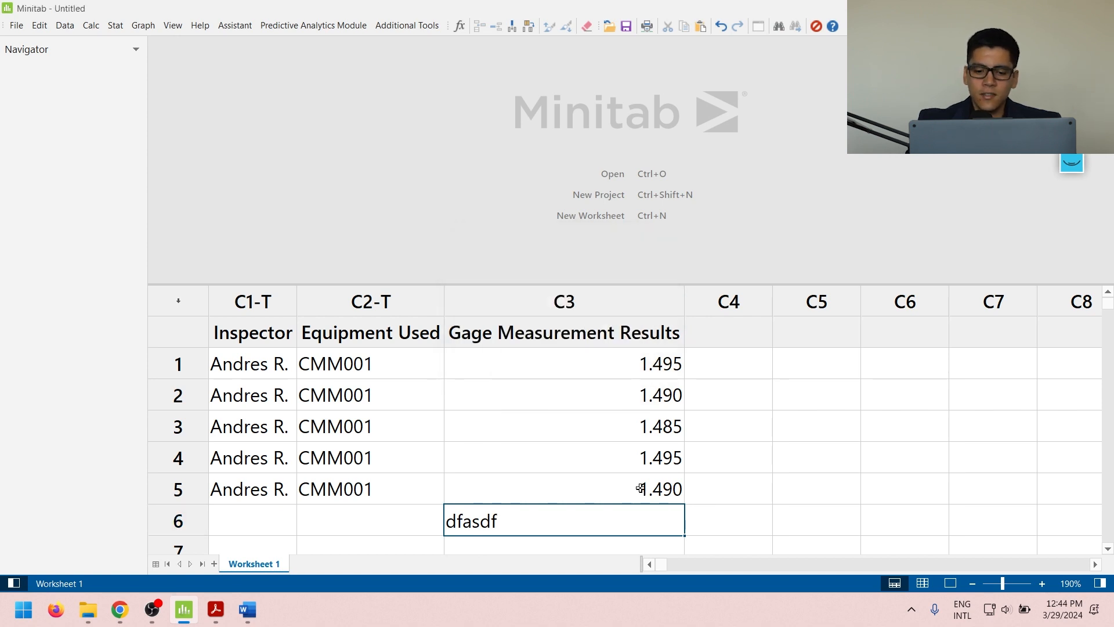
key("Escape")
- Run a 1-Sample t test on column C3, performing the hypothesis test with a hypothesized mean of 1.5
left_click(257, 330)
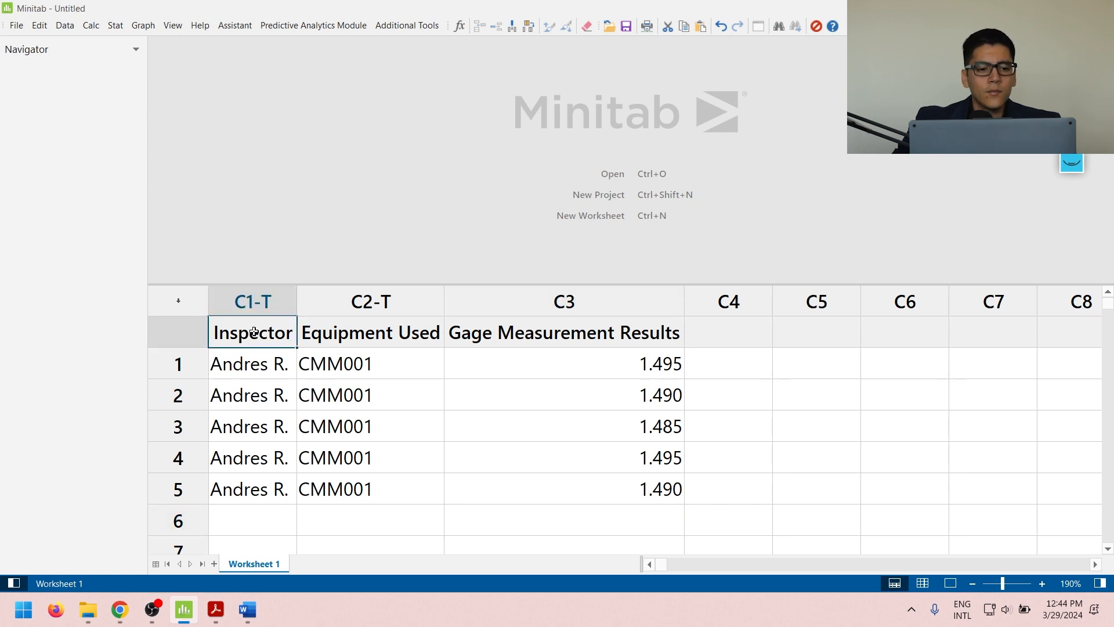
left_click(102, 25)
mouse_move(115, 25)
mouse_move(168, 41)
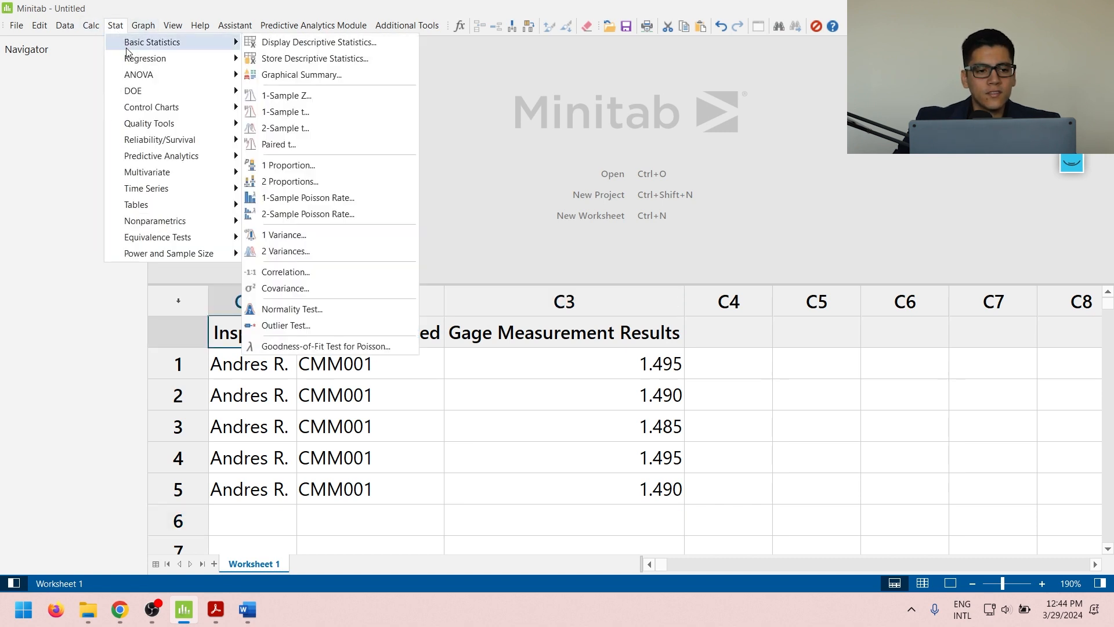
left_click(358, 119)
left_click_drag(505, 196, 381, 57)
left_click(439, 108)
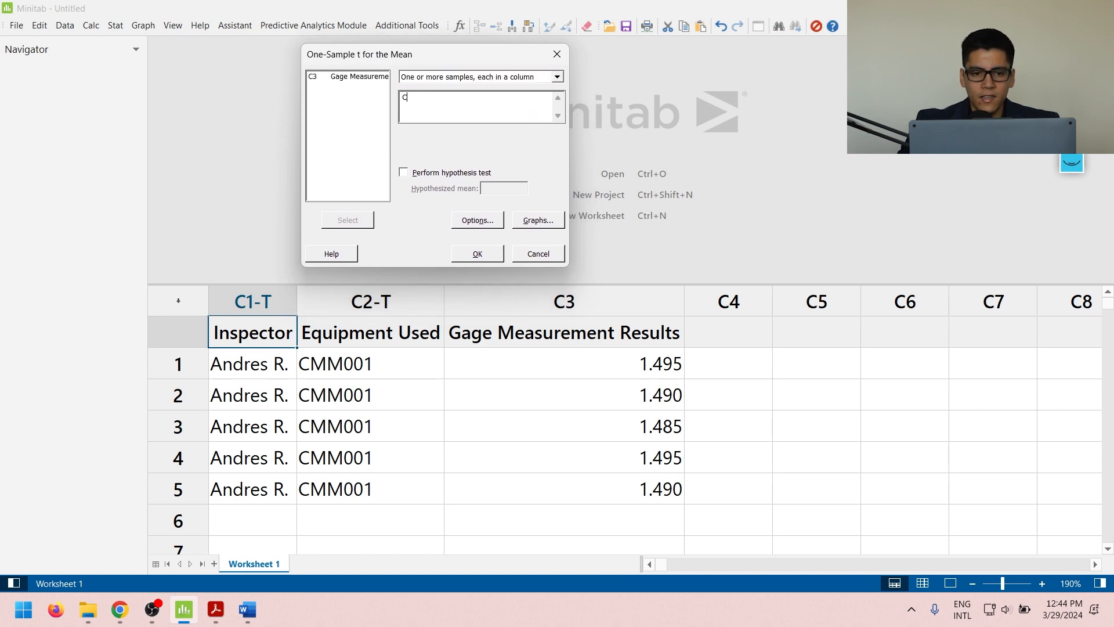
left_click(485, 188)
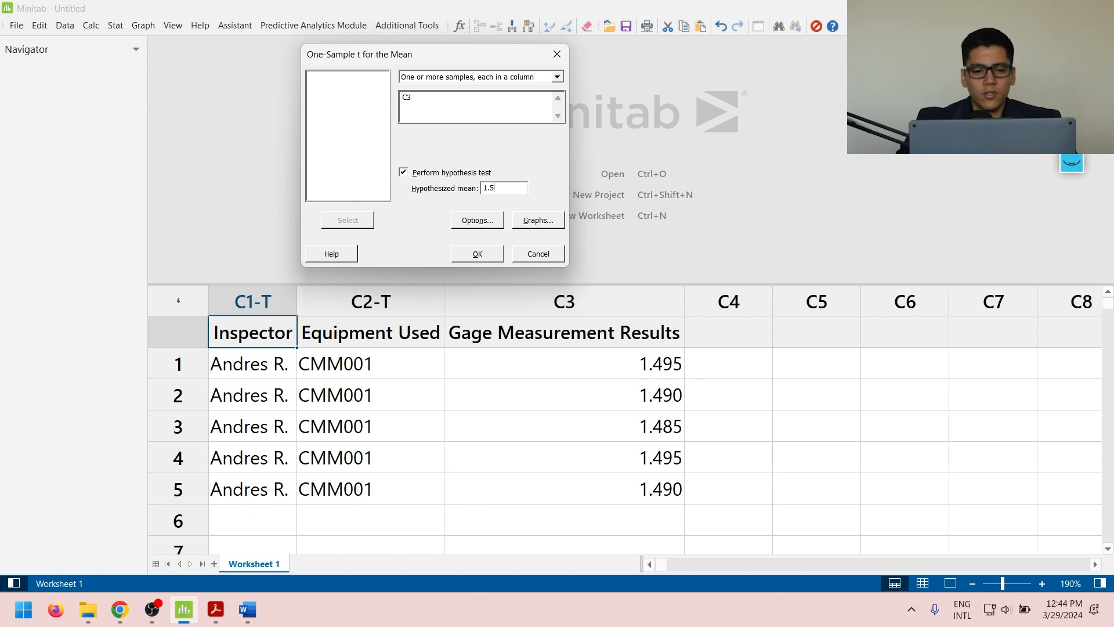
key("Return")
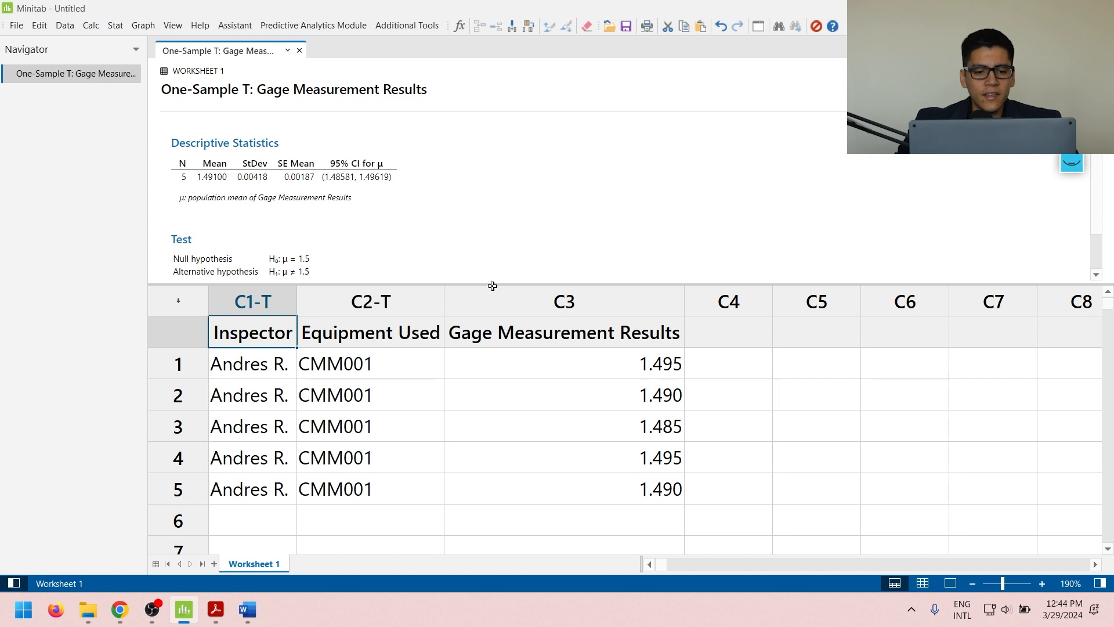
left_click_drag(492, 283, 493, 468)
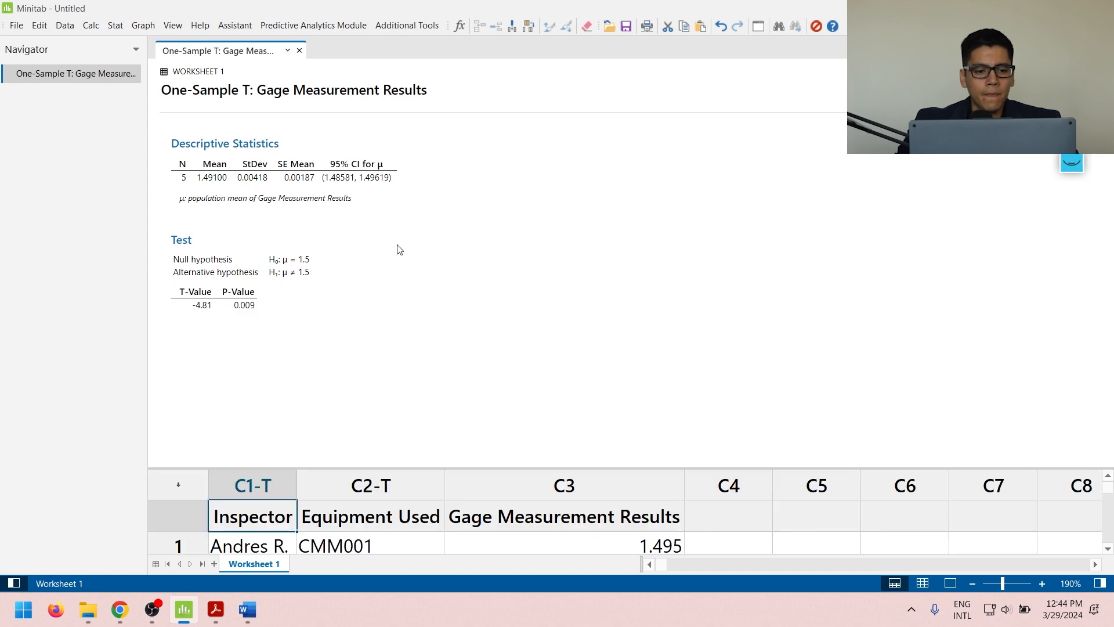
scroll(397, 248, "up", 5)
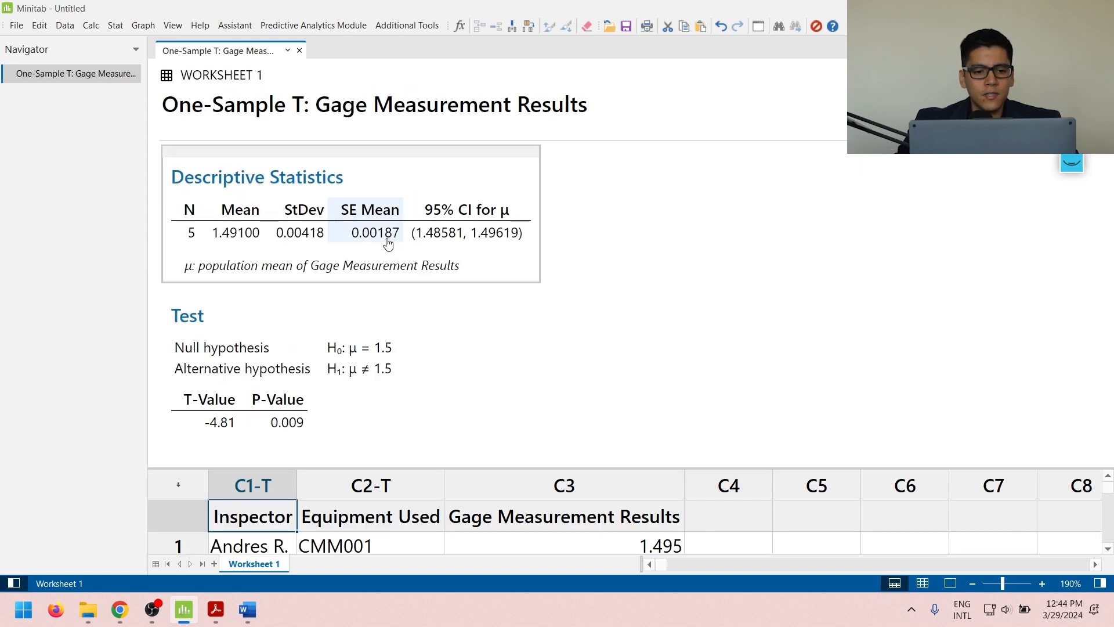
- Circle the Mean value in pink and draw a bell curve on a baseline beside the Descriptive Statistics table
left_click(419, 175)
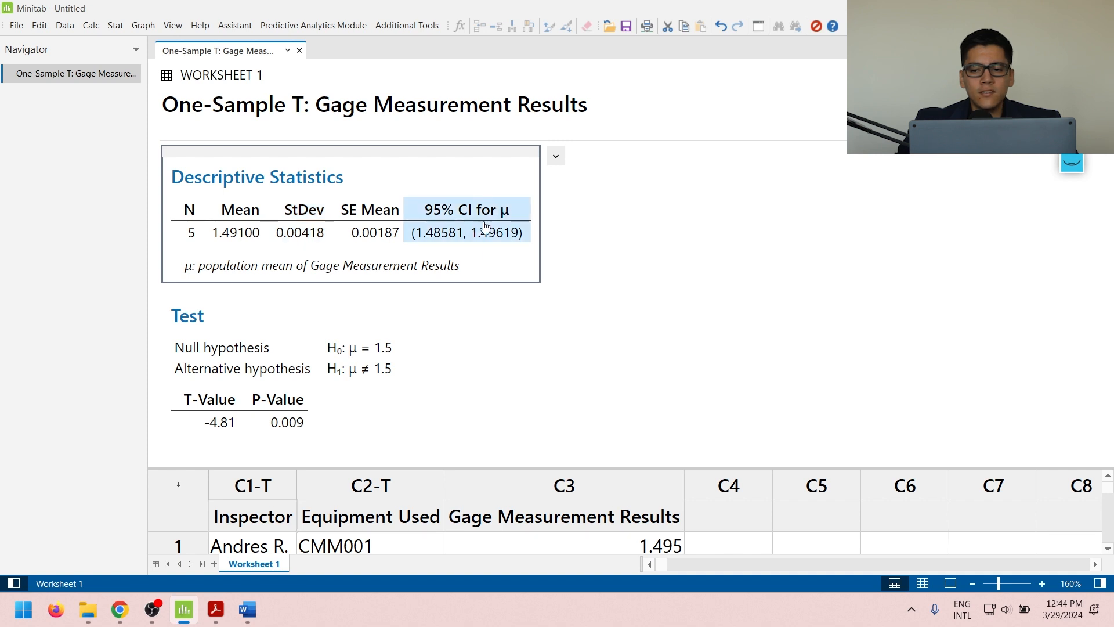
left_click(1071, 164)
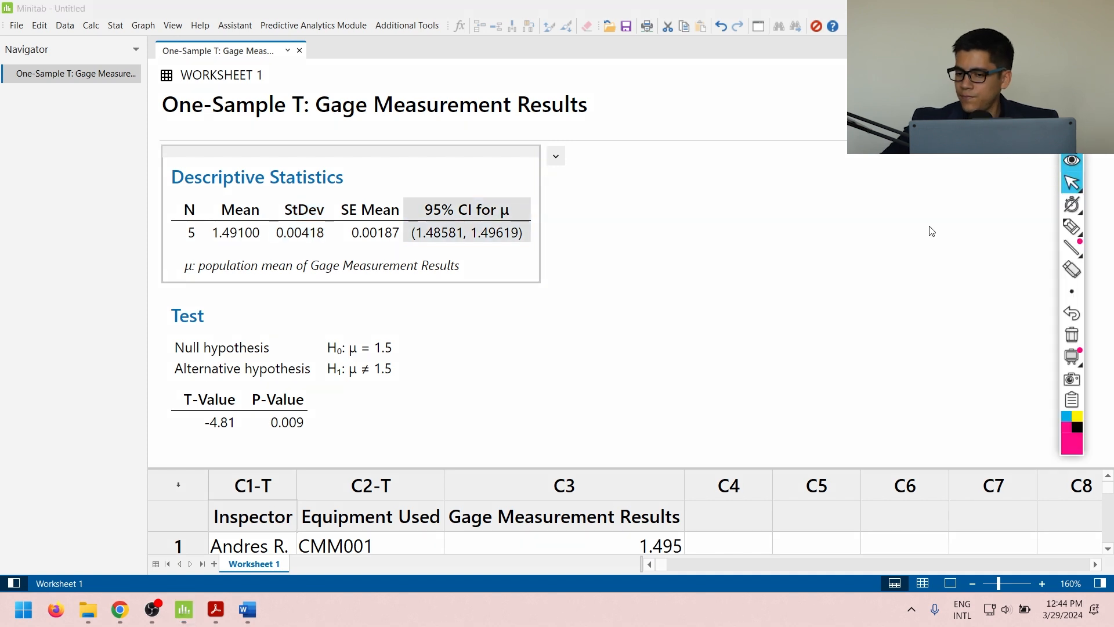
left_click(1074, 231)
mouse_move(258, 188)
left_mouse_down()
mouse_move(185, 235)
mouse_move(249, 191)
left_mouse_up()
left_click_drag(596, 241, 824, 238)
mouse_move(622, 229)
left_mouse_down()
mouse_move(664, 219)
mouse_move(724, 168)
mouse_move(770, 213)
mouse_move(811, 224)
left_mouse_up()
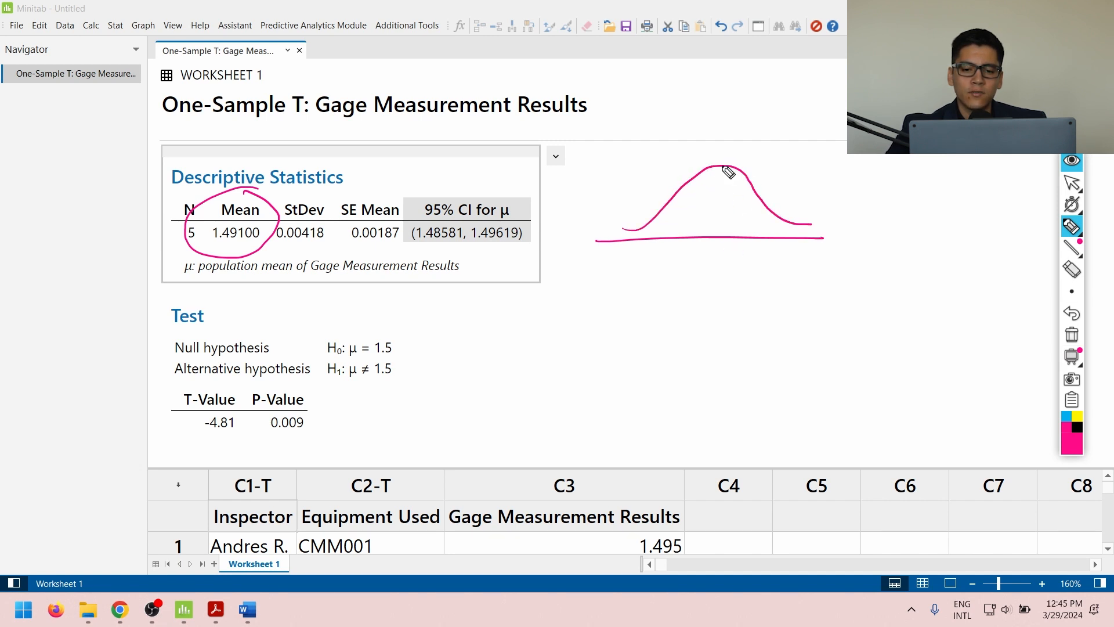
- Sketch narrow bars under the bell curve and label measurements such as 1.49, 1.495 and 1.52 below the baseline
mouse_move(654, 230)
left_mouse_down()
mouse_move(661, 218)
mouse_move(665, 244)
mouse_move(651, 264)
mouse_move(674, 260)
left_mouse_up()
left_click(658, 262)
mouse_move(672, 255)
left_mouse_down()
mouse_move(683, 265)
mouse_move(677, 203)
mouse_move(692, 238)
mouse_move(685, 258)
mouse_move(715, 255)
left_mouse_up()
left_click(691, 251)
mouse_move(644, 228)
left_mouse_down()
mouse_move(638, 259)
mouse_move(647, 256)
left_mouse_up()
left_click(640, 258)
mouse_move(646, 250)
left_mouse_down()
mouse_move(645, 261)
mouse_move(651, 249)
left_mouse_up()
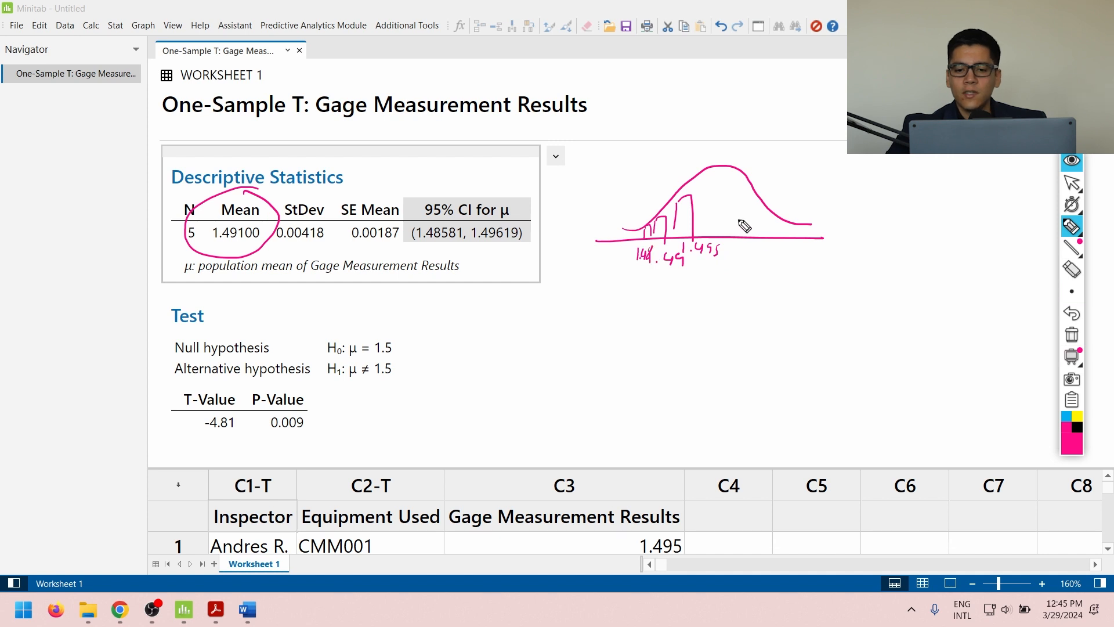
mouse_move(779, 238)
left_mouse_down()
mouse_move(785, 225)
mouse_move(792, 238)
mouse_move(772, 261)
mouse_move(809, 259)
left_mouse_up()
left_click(781, 259)
- Draw the bell curve's vertical centre line, label it μ=1.491 and circle that label
left_click_drag(728, 150, 725, 253)
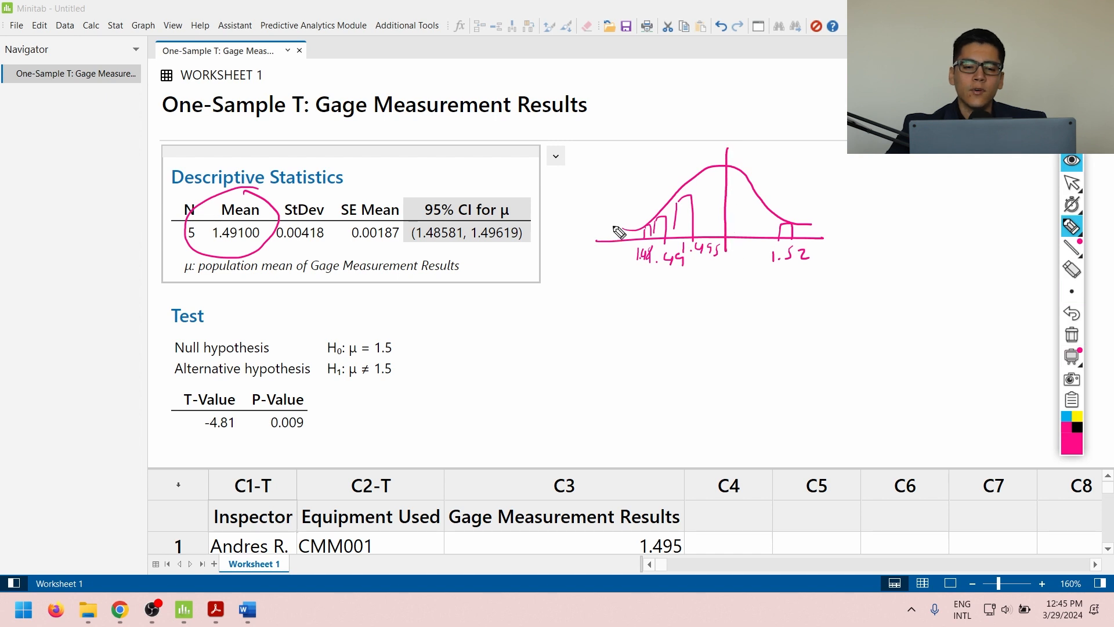
mouse_move(730, 128)
left_mouse_down()
mouse_move(710, 146)
mouse_move(745, 140)
left_mouse_up()
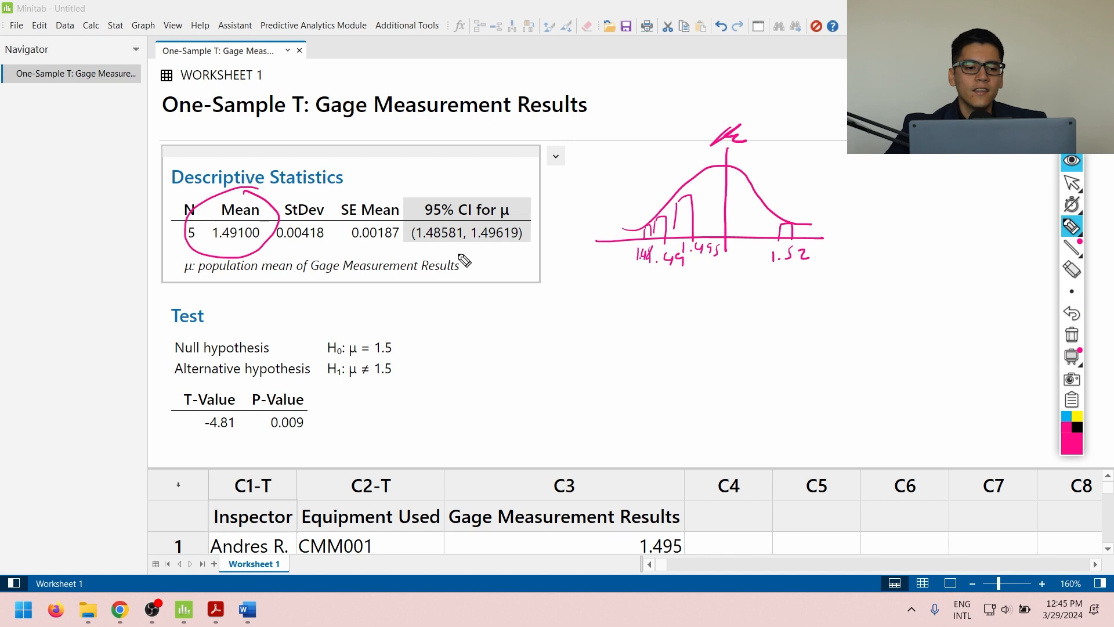
left_click_drag(750, 128, 757, 128)
left_click_drag(750, 137, 842, 142)
left_click(786, 135)
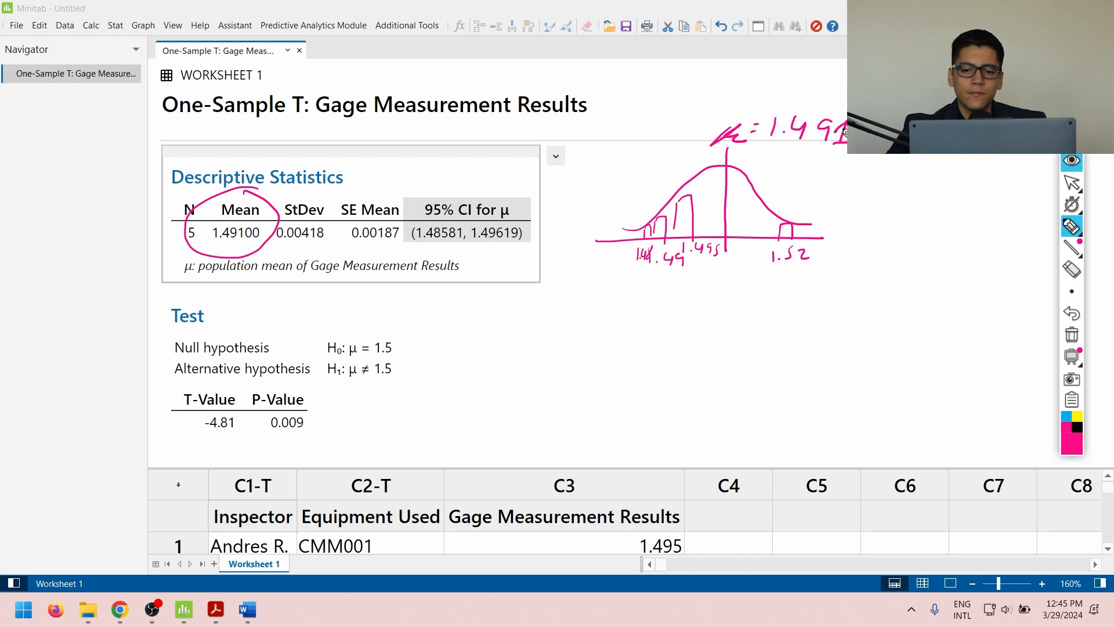
mouse_move(841, 106)
left_mouse_down()
mouse_move(746, 116)
mouse_move(812, 159)
mouse_move(844, 106)
left_mouse_up()
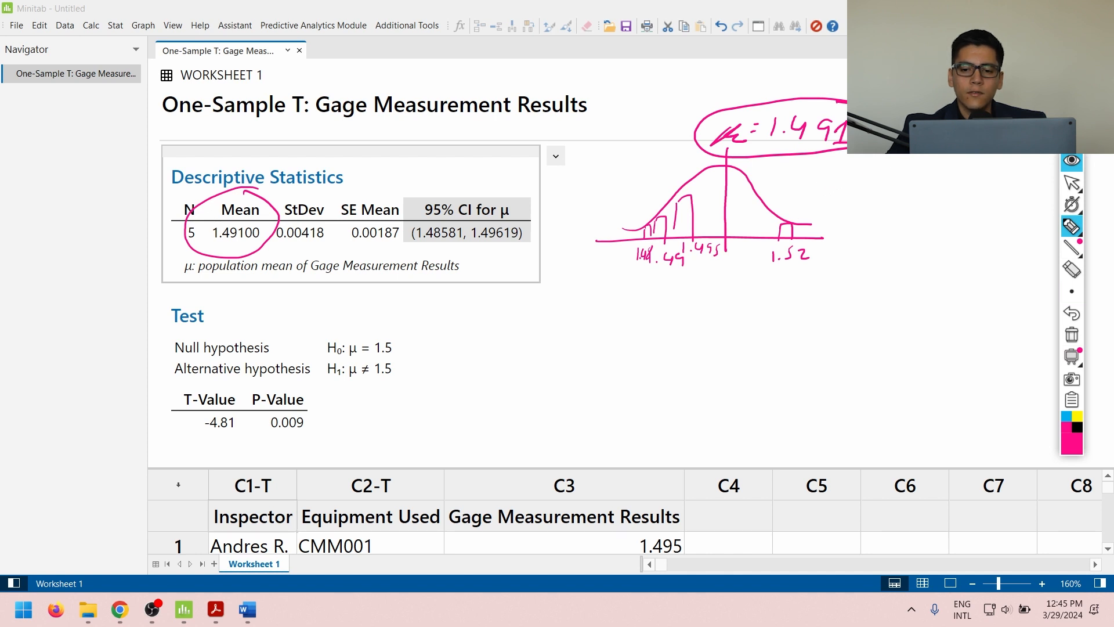
left_click_drag(922, 153, 989, 153)
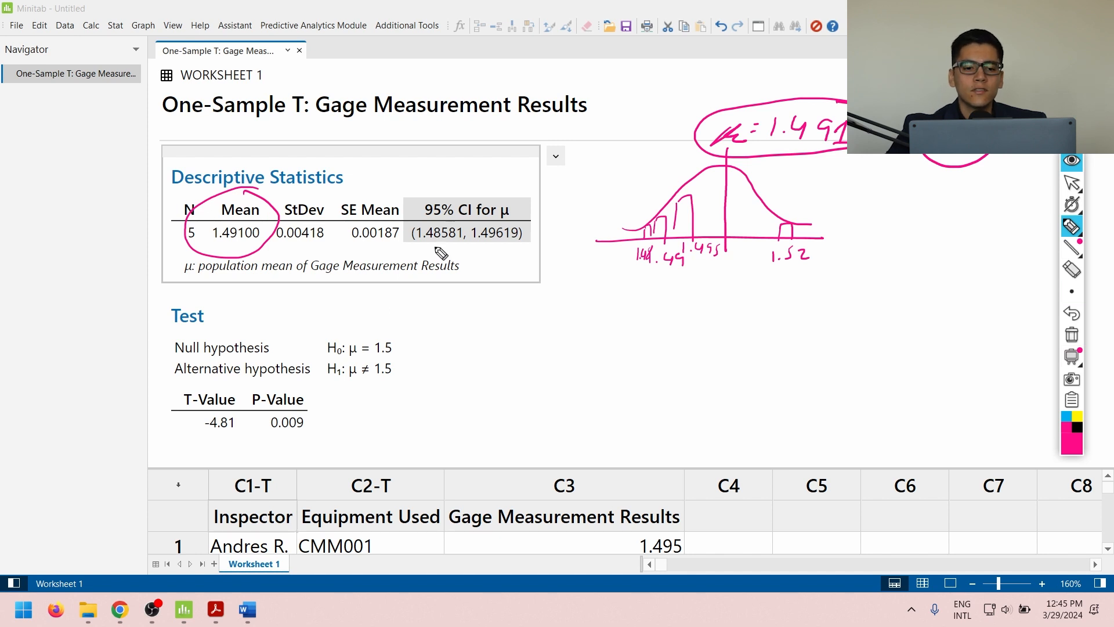
- Mark the confidence interval with a curved arrow and write the bracketed sample list 1.51, 1.50, 1.49, 1.52 beside the Test results
mouse_move(453, 251)
left_mouse_down()
mouse_move(464, 259)
mouse_move(486, 250)
mouse_move(461, 254)
left_mouse_up()
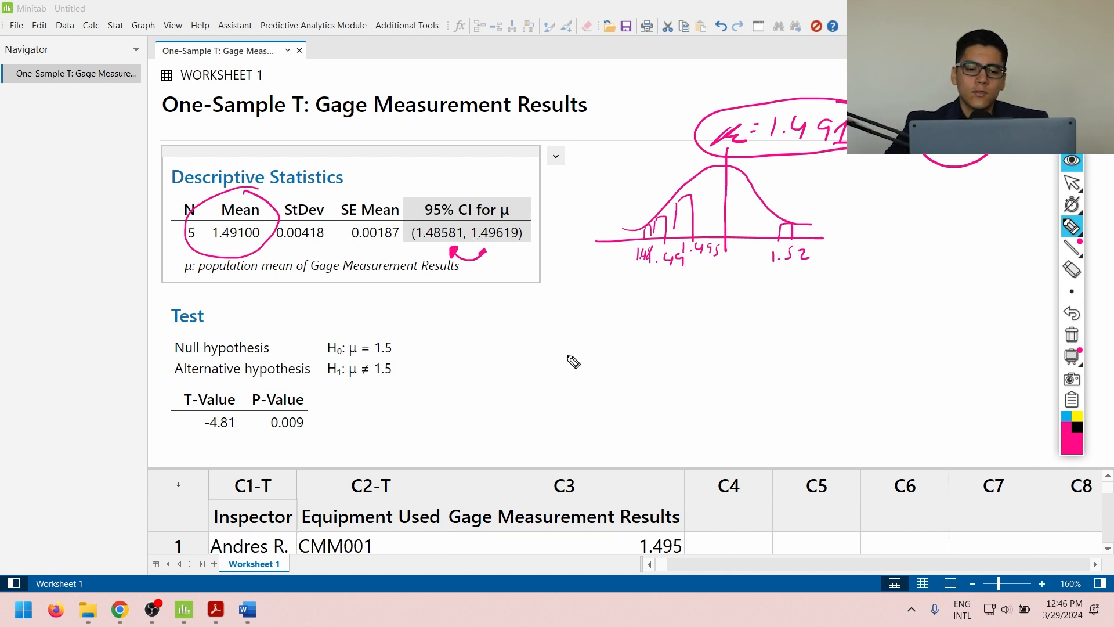
left_click(623, 326)
mouse_move(610, 316)
left_mouse_down()
mouse_move(611, 330)
mouse_move(650, 326)
mouse_move(605, 362)
mouse_move(645, 345)
left_mouse_up()
left_click(619, 357)
left_click(617, 383)
mouse_move(605, 379)
left_mouse_down()
mouse_move(604, 387)
mouse_move(653, 392)
mouse_move(603, 419)
mouse_move(658, 424)
left_mouse_up()
left_click(616, 417)
mouse_move(609, 301)
left_mouse_down()
mouse_move(588, 359)
mouse_move(597, 438)
left_mouse_up()
mouse_move(660, 303)
left_mouse_down()
mouse_move(702, 442)
mouse_move(672, 445)
left_mouse_up()
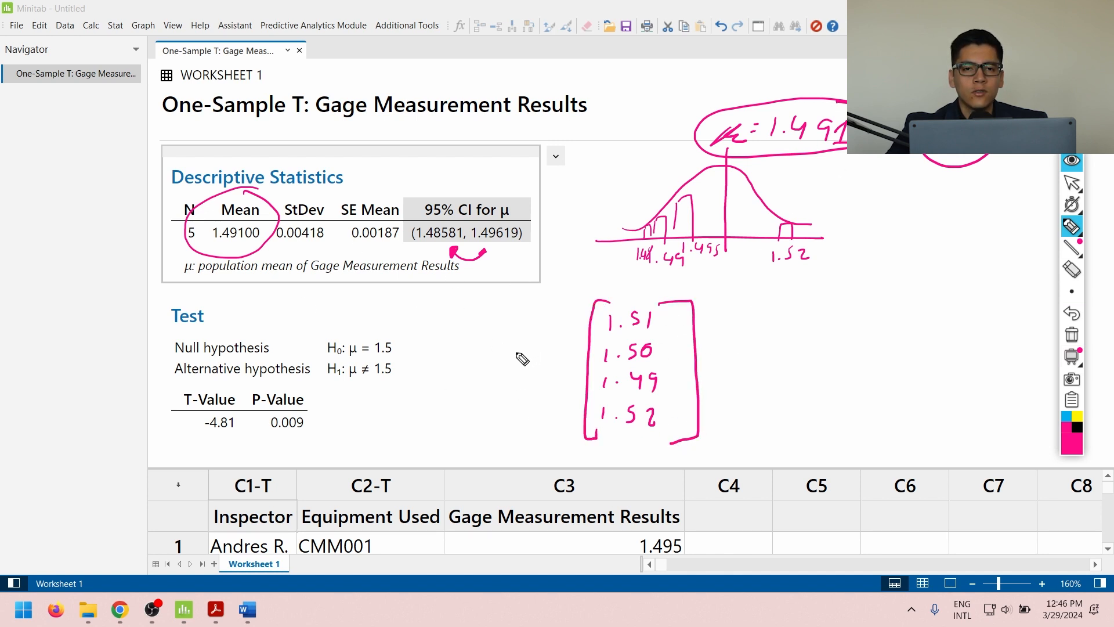
- Draw a double-headed arrow above the confidence interval column and label it "95% CI"
mouse_move(450, 198)
left_mouse_down()
mouse_move(486, 174)
mouse_move(485, 194)
mouse_move(454, 192)
left_mouse_up()
mouse_move(469, 149)
left_mouse_down()
mouse_move(464, 163)
mouse_move(504, 150)
left_mouse_up()
left_click(495, 149)
mouse_move(503, 158)
left_mouse_down()
mouse_move(515, 165)
mouse_move(539, 151)
left_mouse_up()
left_click_drag(534, 152, 537, 170)
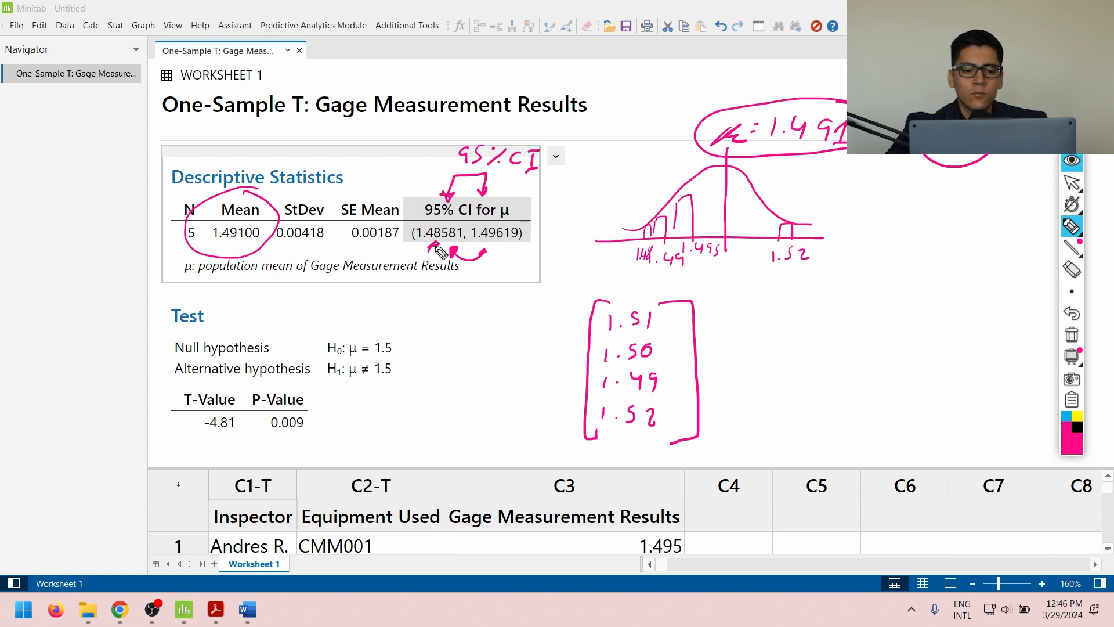
- Write the interval limits 1.485 and 1.496 in brackets below the table, with 1.5 noted outside them
left_click(432, 307)
mouse_move(424, 295)
left_mouse_down()
mouse_move(422, 308)
mouse_move(463, 310)
mouse_move(420, 339)
mouse_move(465, 332)
mouse_move(465, 346)
mouse_move(482, 343)
left_mouse_up()
left_click(430, 336)
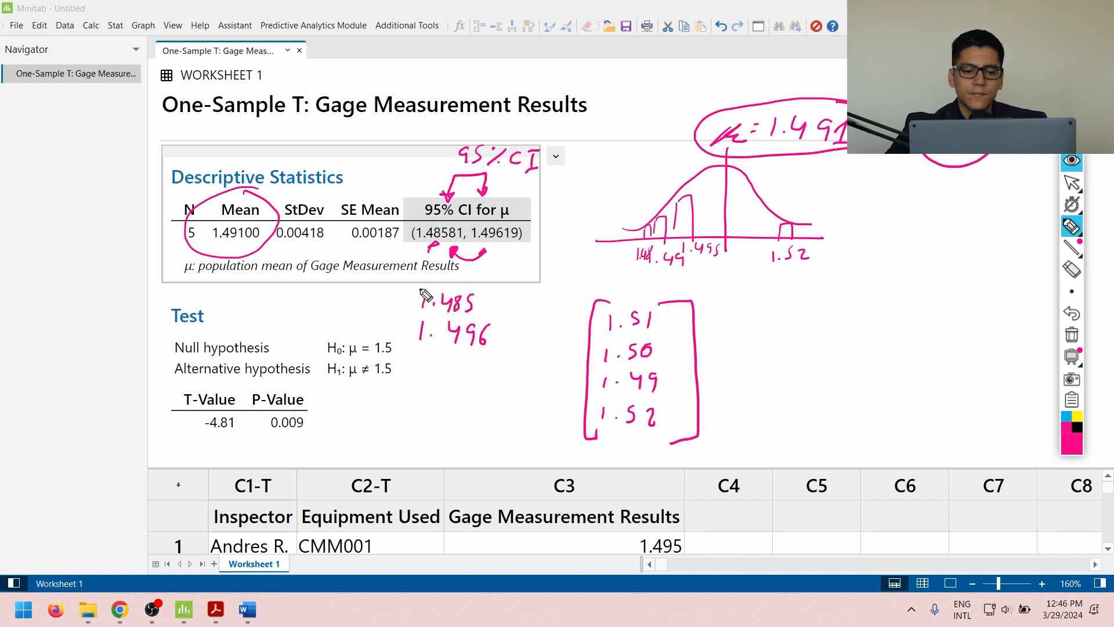
mouse_move(424, 284)
left_mouse_down()
mouse_move(404, 355)
mouse_move(429, 361)
left_mouse_up()
mouse_move(490, 297)
left_mouse_down()
mouse_move(510, 346)
mouse_move(491, 360)
left_mouse_up()
mouse_move(430, 376)
left_mouse_down()
mouse_move(422, 395)
mouse_move(447, 399)
mouse_move(461, 378)
mouse_move(469, 383)
left_mouse_up()
left_click(436, 390)
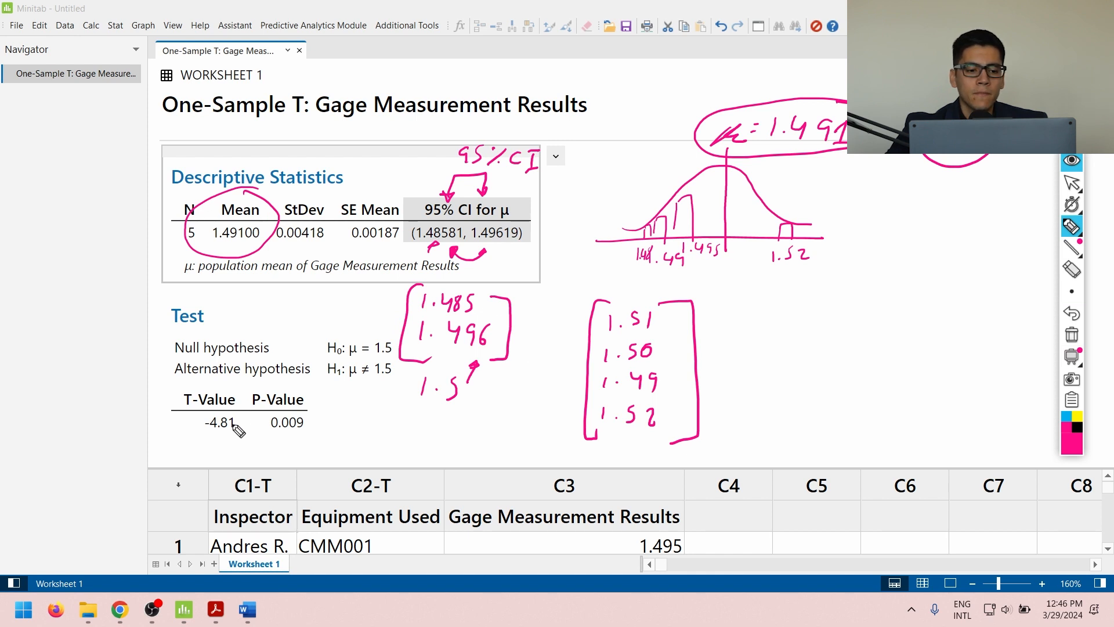
- Box the P-Value, write "P<0.05 there is Bias" with a tick and "P>0.05 No Bias" beside it, and clear all annotations
mouse_move(248, 383)
left_mouse_down()
mouse_move(274, 455)
mouse_move(320, 412)
mouse_move(249, 377)
left_mouse_up()
left_click_drag(332, 414, 556, 426)
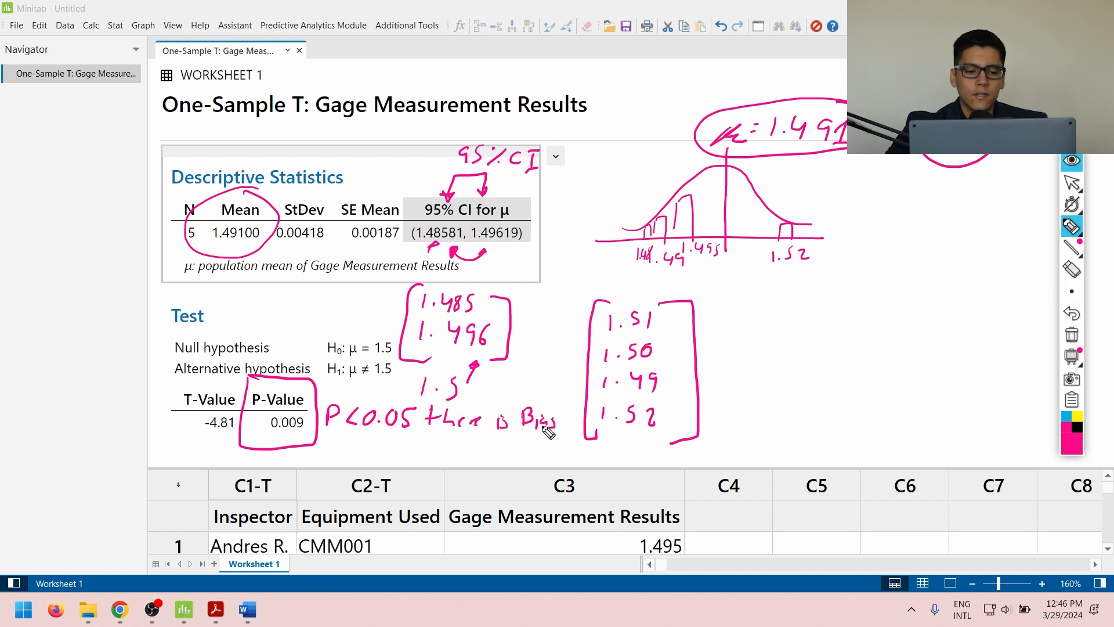
mouse_move(327, 439)
left_mouse_down()
mouse_move(328, 453)
mouse_move(424, 465)
mouse_move(526, 461)
left_mouse_up()
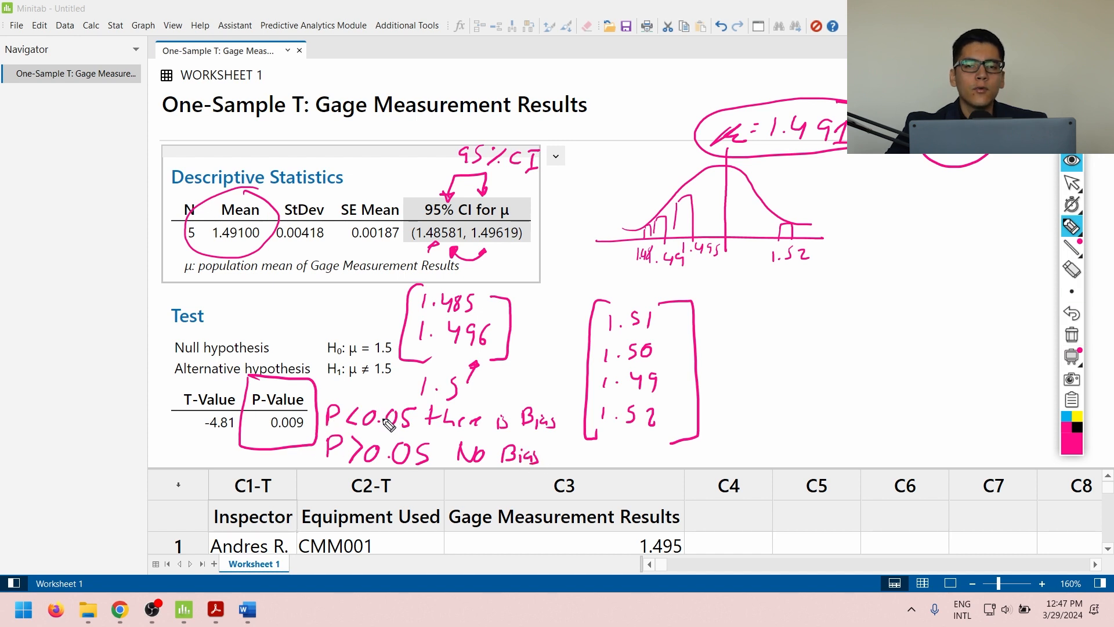
left_click_drag(569, 408, 592, 394)
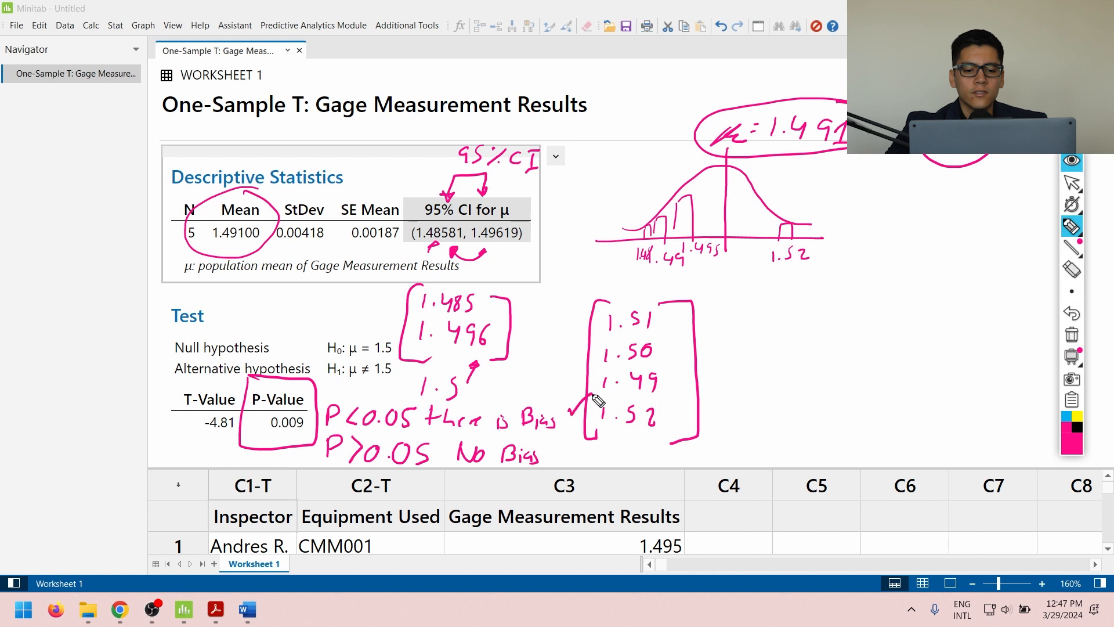
left_click(1072, 335)
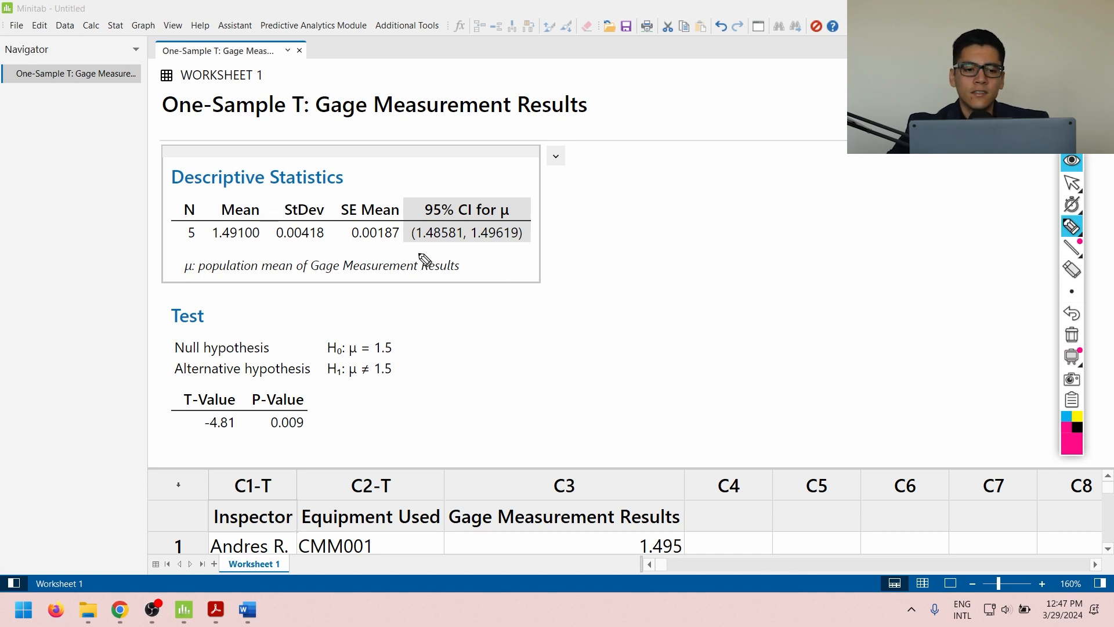
- Underline "One-Sample T" in the output title and draw arrows pointing to it and to worksheet columns C1, C2 and C3
left_click_drag(156, 121, 331, 131)
mouse_move(331, 74)
left_mouse_down()
mouse_move(309, 87)
mouse_move(320, 86)
left_mouse_up()
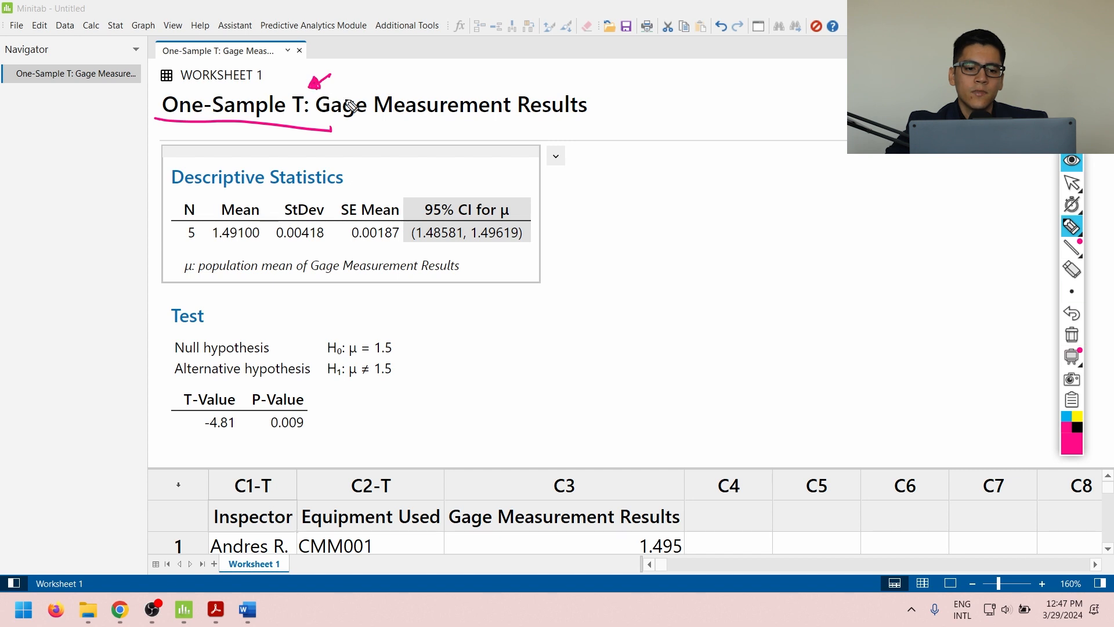
left_click_drag(293, 453, 288, 491)
left_click_drag(283, 482, 296, 482)
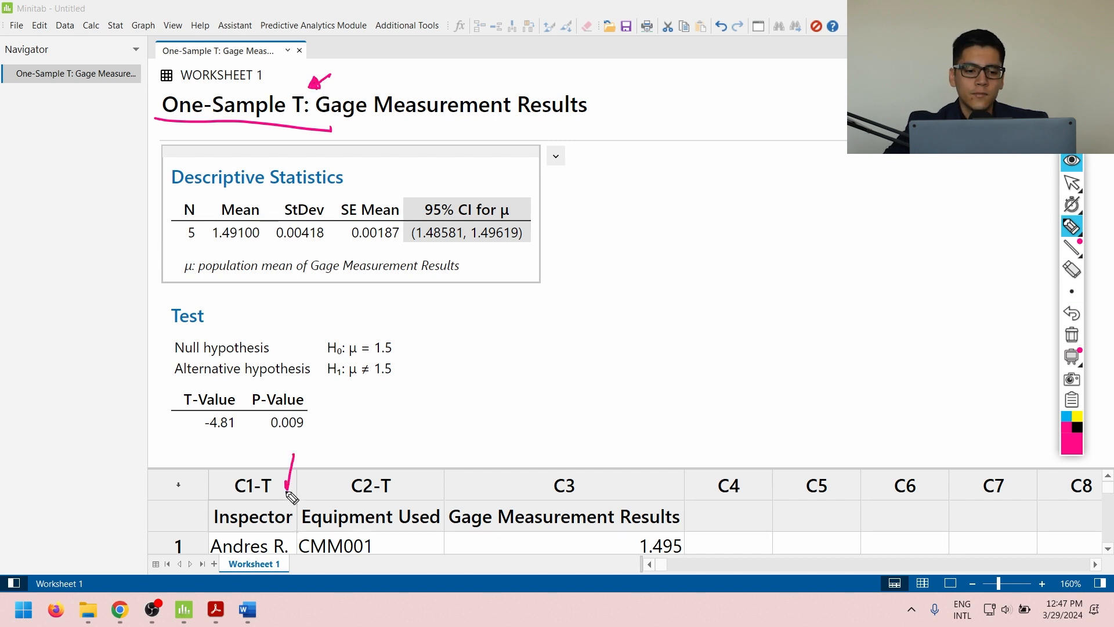
left_click_drag(422, 452, 418, 492)
left_click_drag(413, 483, 427, 488)
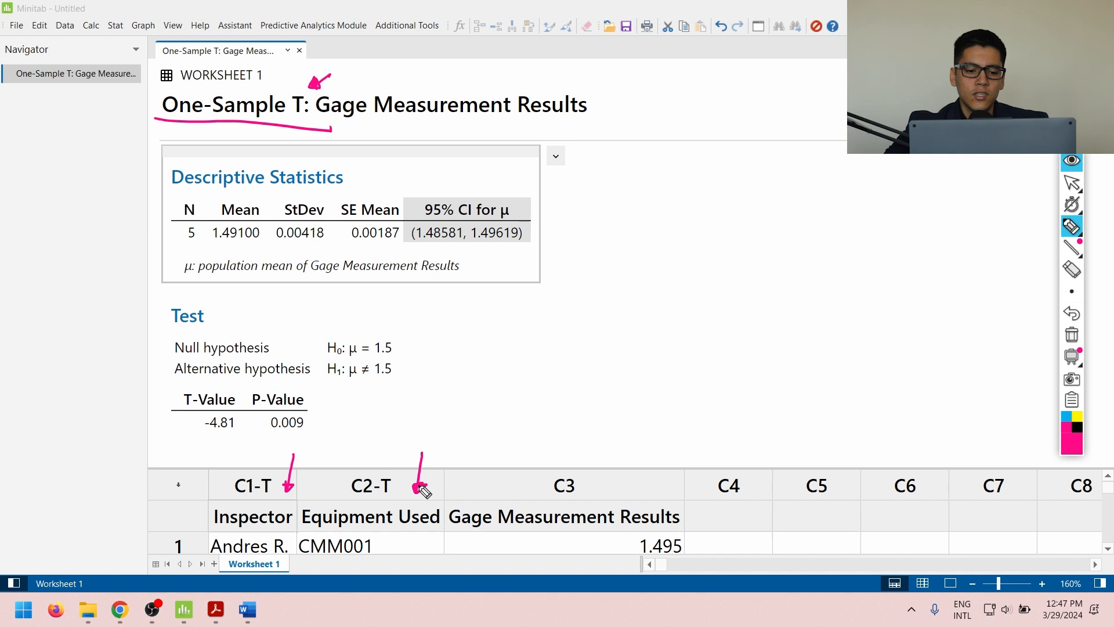
left_click_drag(639, 448, 632, 495)
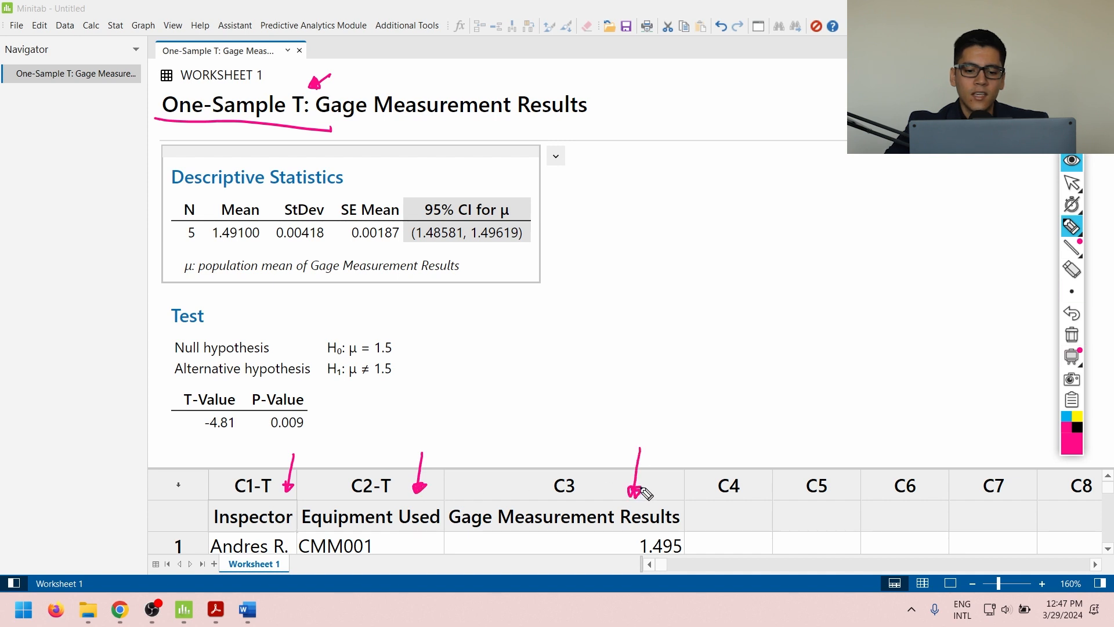
- Write 1.5 above column C3's arrow, draw a small upright rectangle above it, and return to the normal pointer
mouse_move(634, 428)
left_mouse_down()
mouse_move(673, 425)
mouse_move(684, 409)
left_mouse_up()
left_click(661, 424)
mouse_move(713, 328)
left_mouse_down()
mouse_move(739, 367)
mouse_move(713, 329)
left_mouse_up()
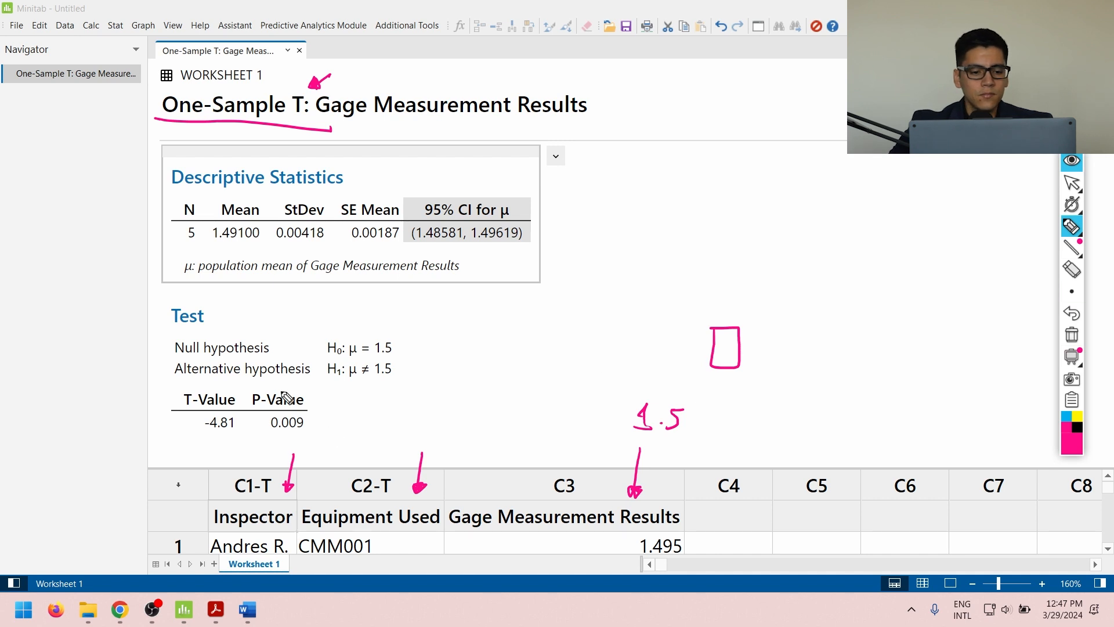
left_click(1071, 182)
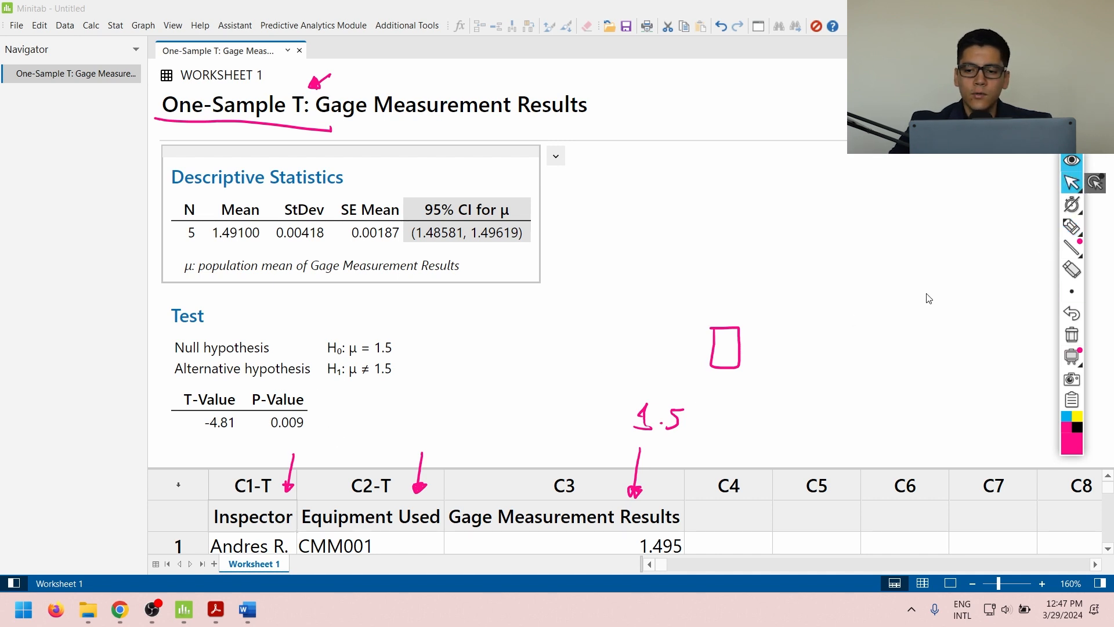
- Switch to Word and examine the negative-bias example's measurements and the positive-bias example's equipment and gage results
left_click(249, 621)
scroll(651, 172, "down", 2)
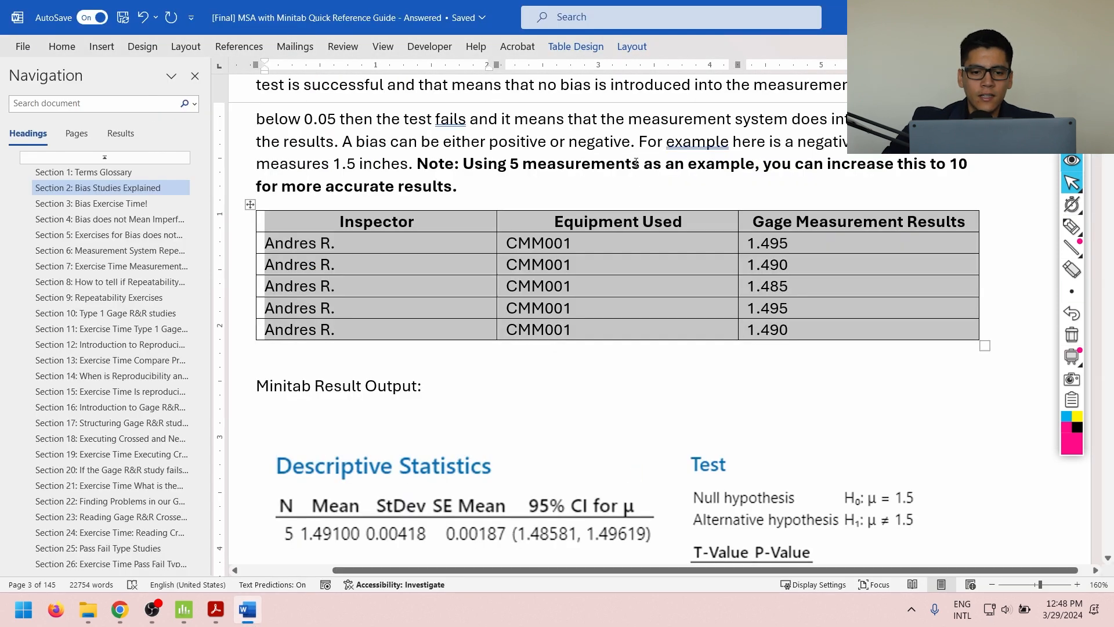
left_click(472, 140)
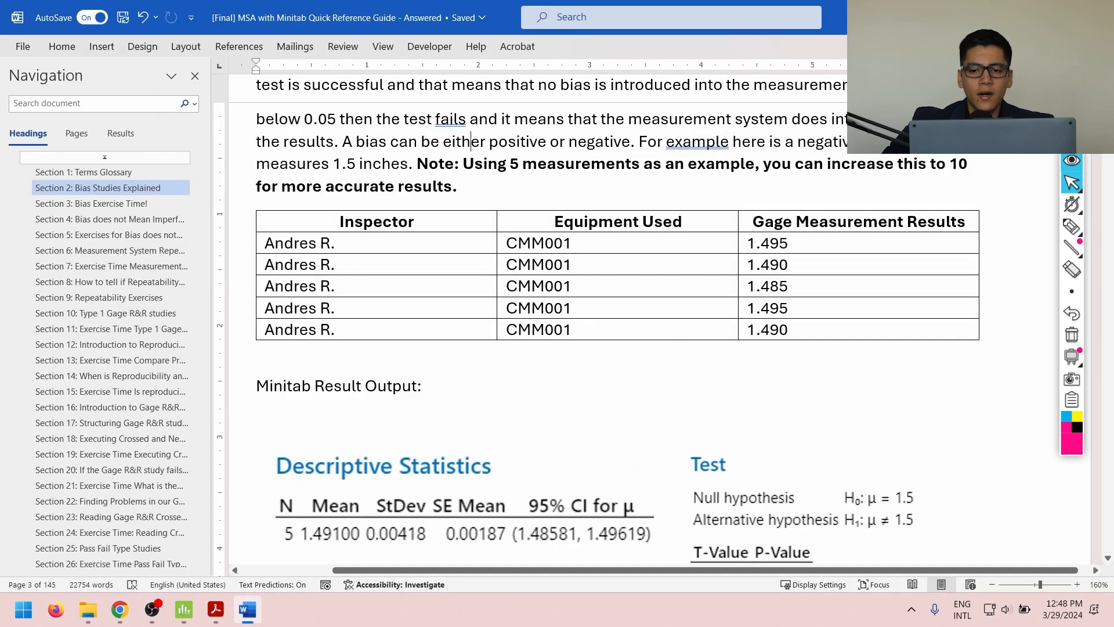
left_click_drag(905, 141, 732, 142)
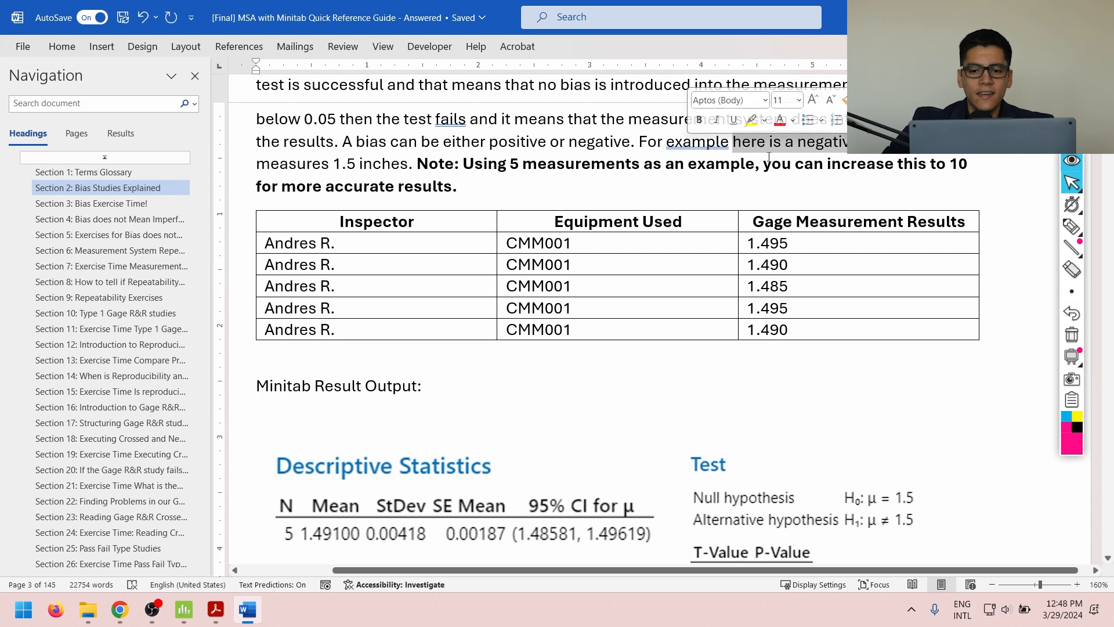
left_click_drag(796, 244, 799, 325)
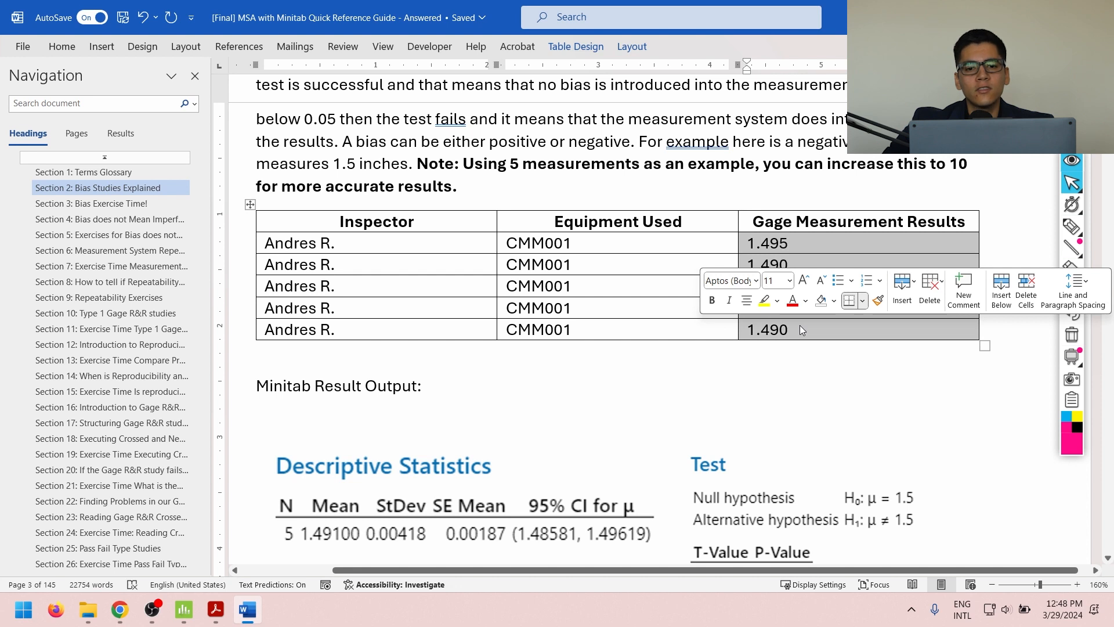
scroll(799, 326, "down", 10)
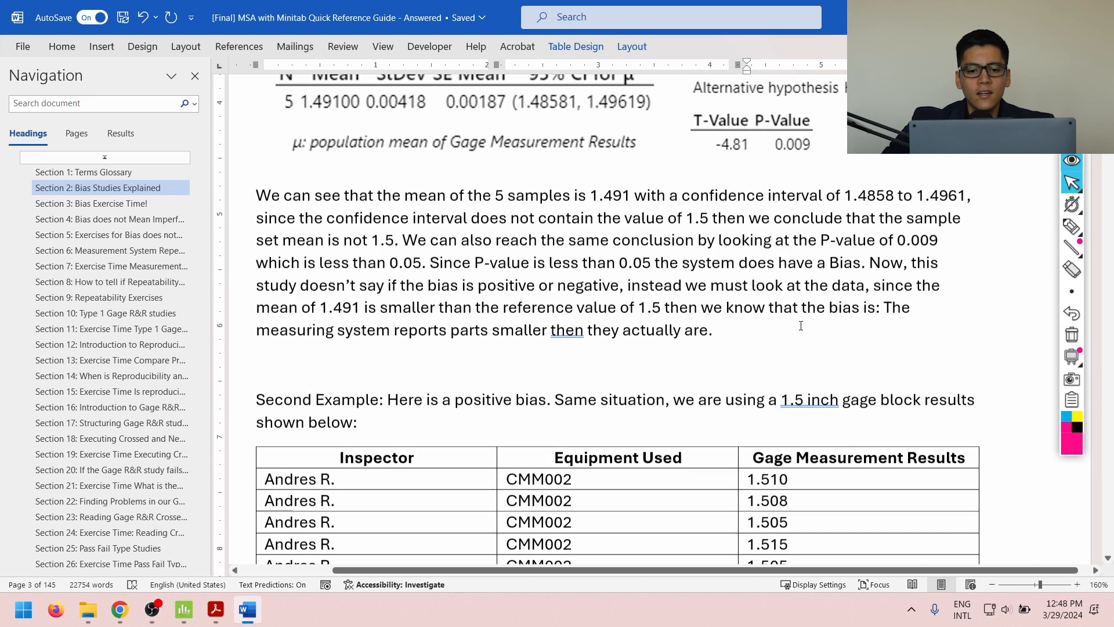
left_click(801, 443)
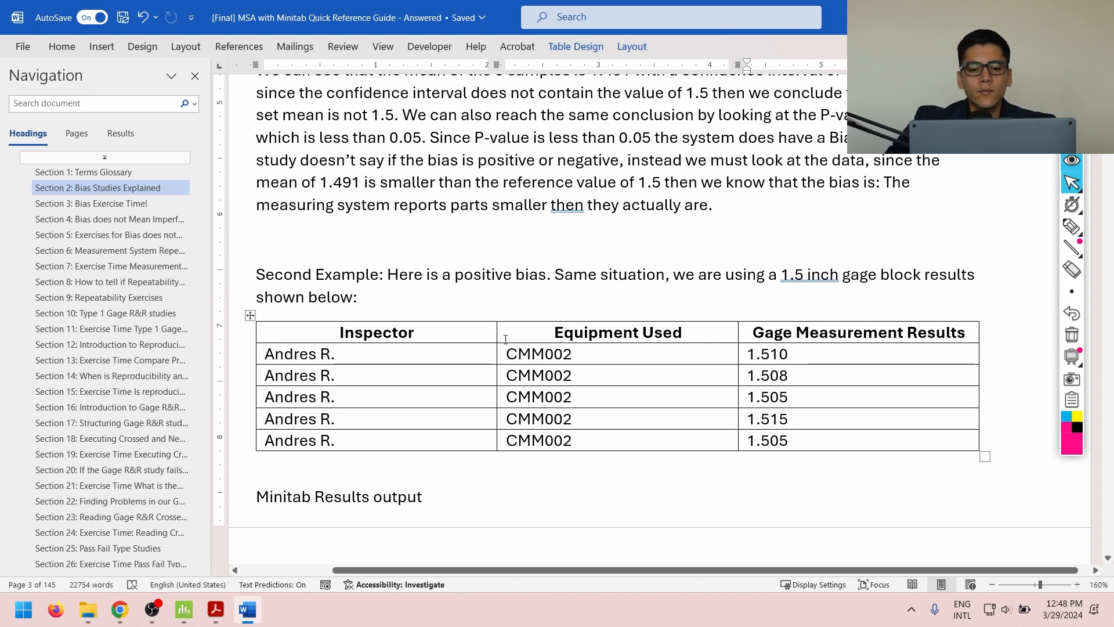
left_click_drag(604, 362, 615, 433)
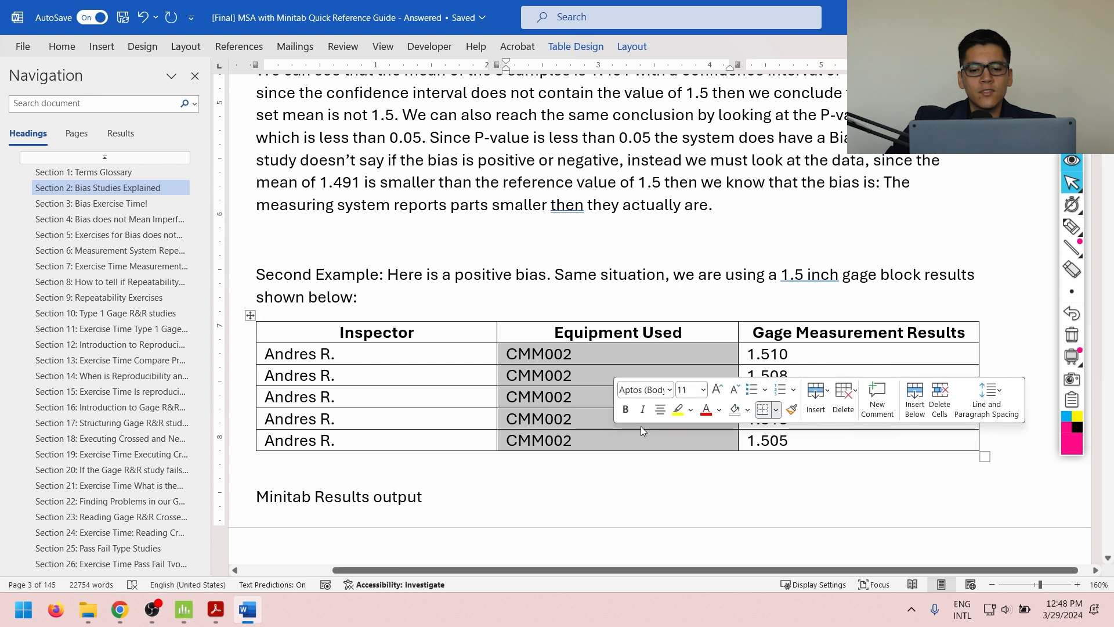
left_click(681, 443)
left_click_drag(811, 437, 747, 350)
left_click(649, 357)
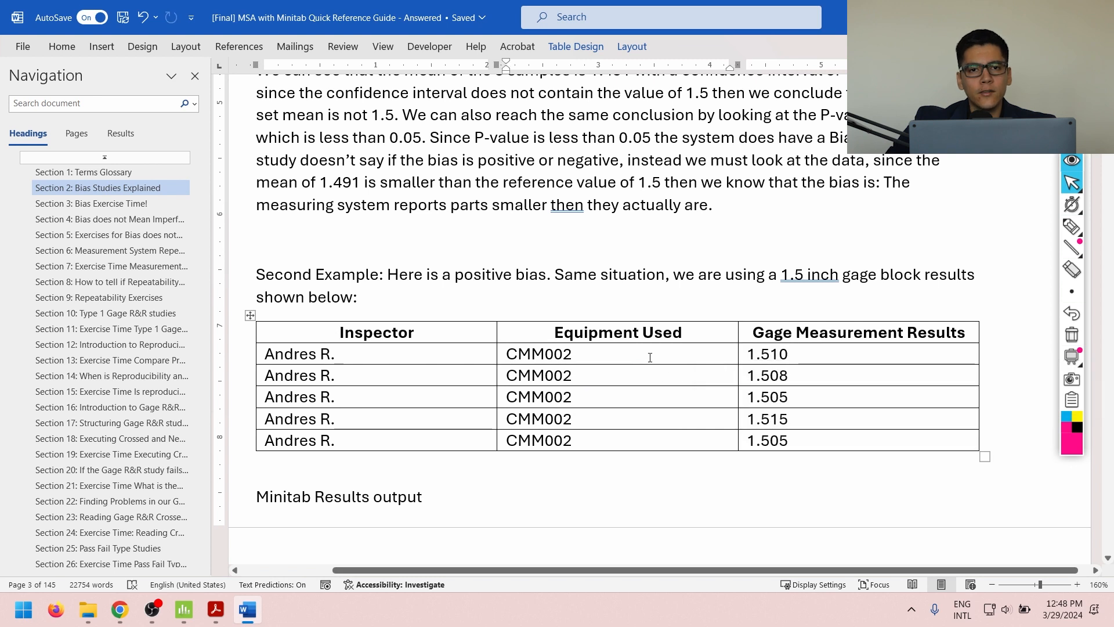
- Copy the CMM002 measurement table from Word into a new Minitab worksheet and go back to Worksheet 1
left_click_drag(813, 449, 368, 343)
left_click(184, 609)
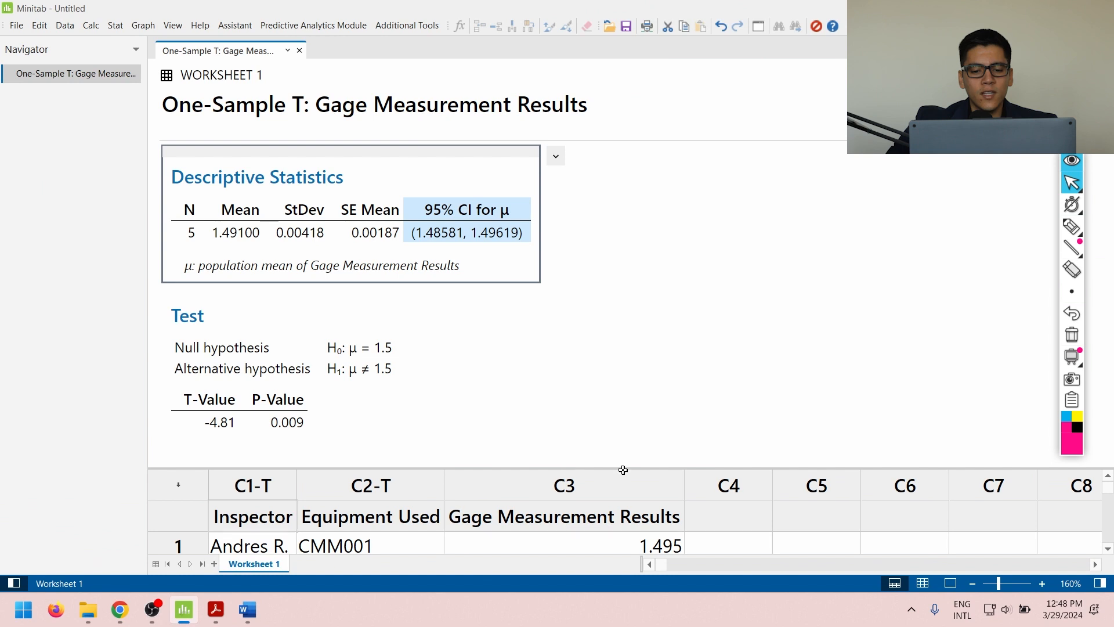
key("ctrl+n")
key("ctrl+v")
left_click_drag(489, 469, 492, 210)
scroll(327, 342, "up", 13)
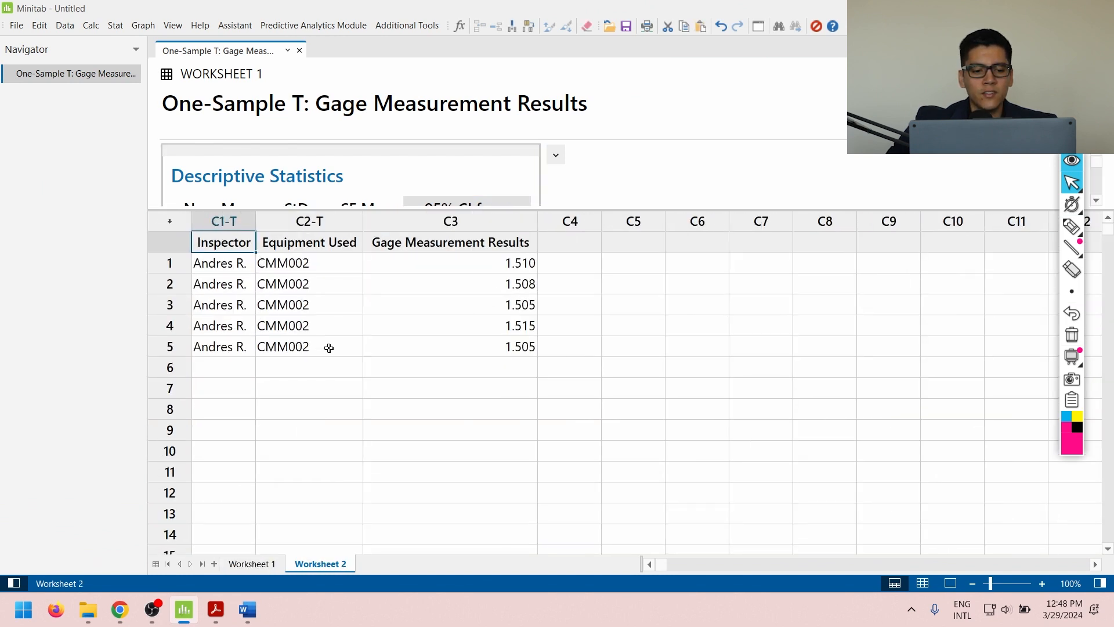
left_click(251, 564)
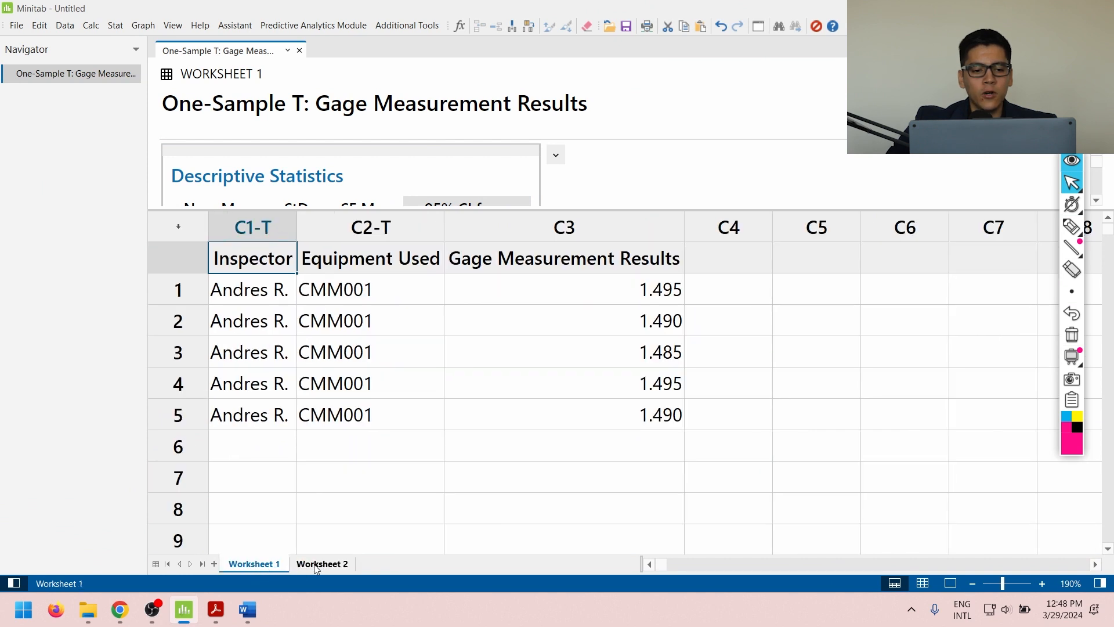
- Open Worksheet 2, handwrite "Ctrl + N" beside the output title, and return to the normal pointer
left_click(316, 565)
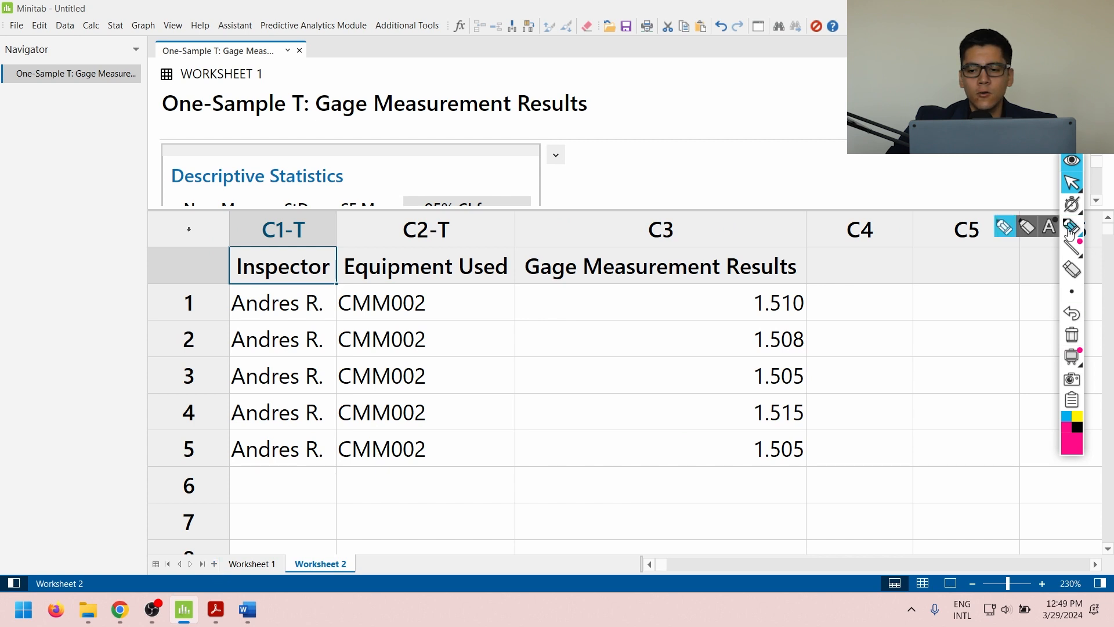
left_click(1068, 231)
mouse_move(656, 106)
left_mouse_down()
mouse_move(649, 119)
mouse_move(676, 109)
left_mouse_up()
left_click_drag(668, 99, 697, 100)
mouse_move(713, 90)
left_mouse_down()
mouse_move(707, 110)
mouse_move(735, 110)
left_mouse_up()
mouse_move(728, 102)
left_mouse_down()
mouse_move(773, 110)
mouse_move(777, 88)
left_mouse_up()
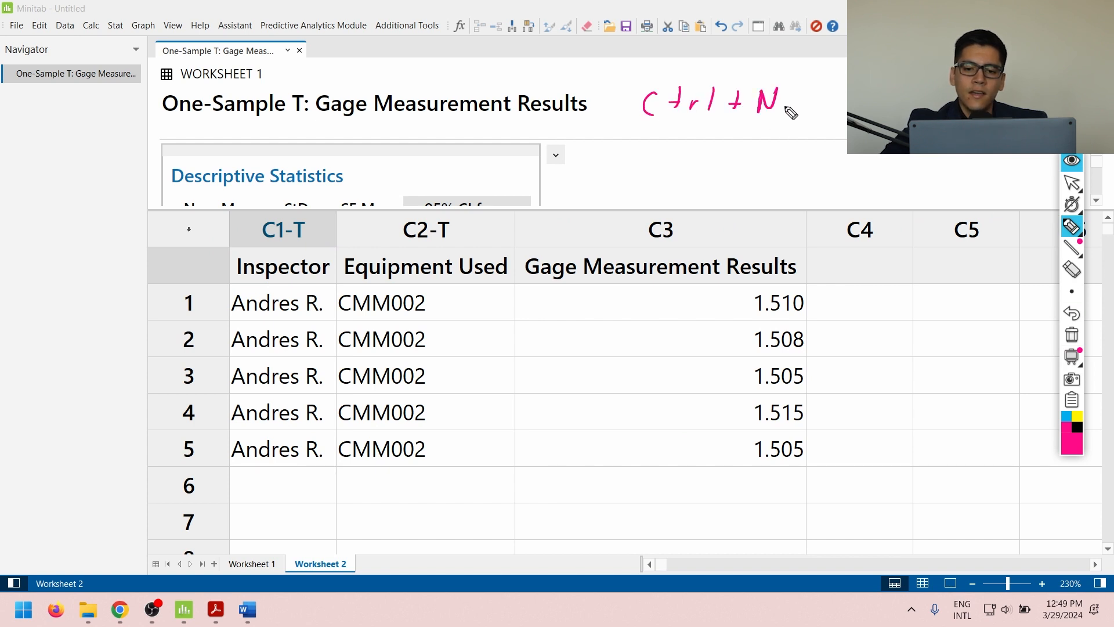
left_click(1070, 185)
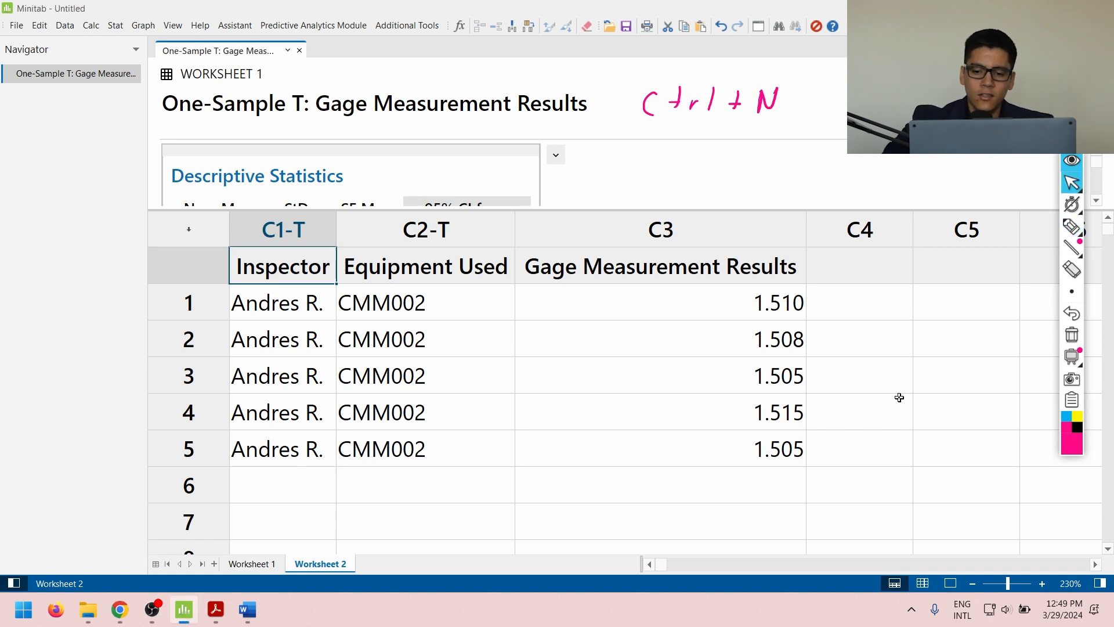
- Try to create a new worksheet, undo it, and clear the handwritten note
left_click(899, 398)
key("ctrl+n")
key("ctrl+z")
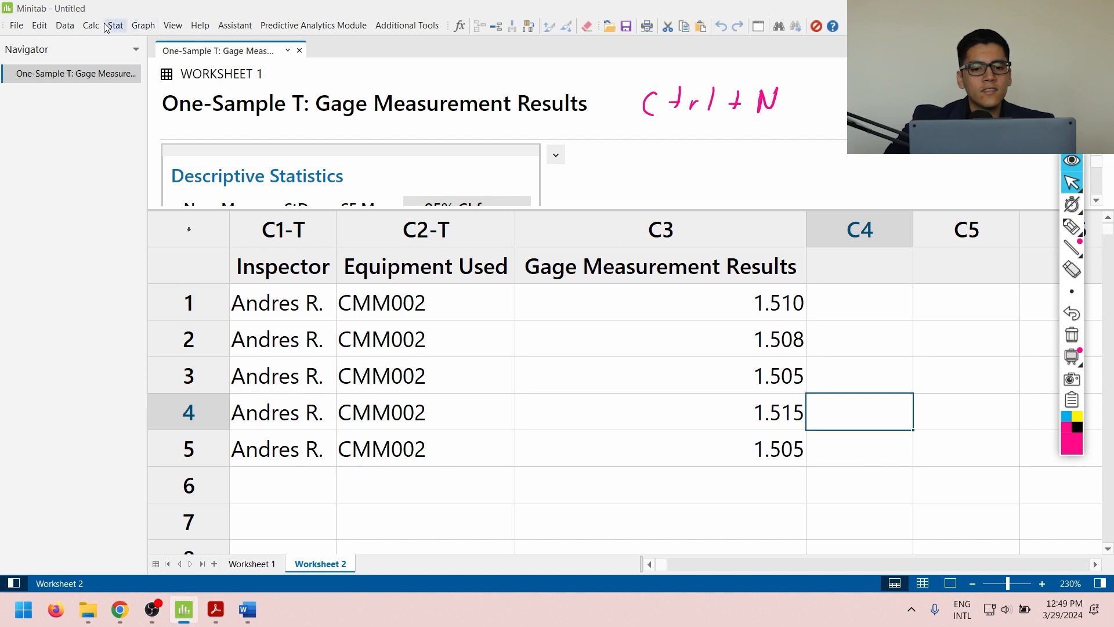
left_click(1071, 335)
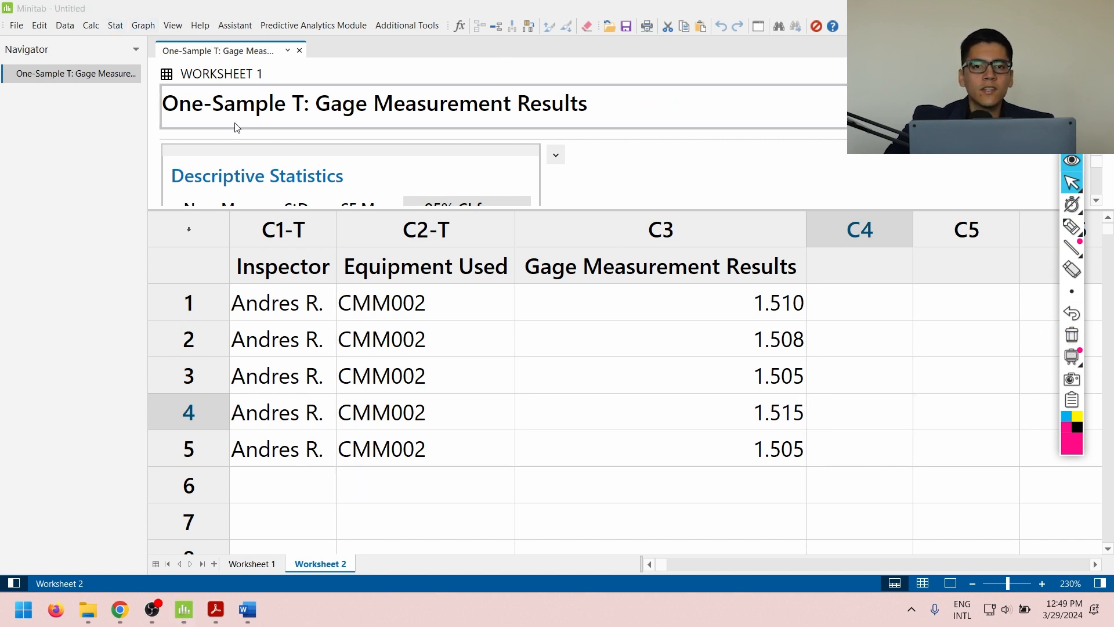
- Run a 1-Sample t test on Worksheet 2's column C3 with hypothesized mean 1.5, and enlarge the output pane
left_click(116, 27)
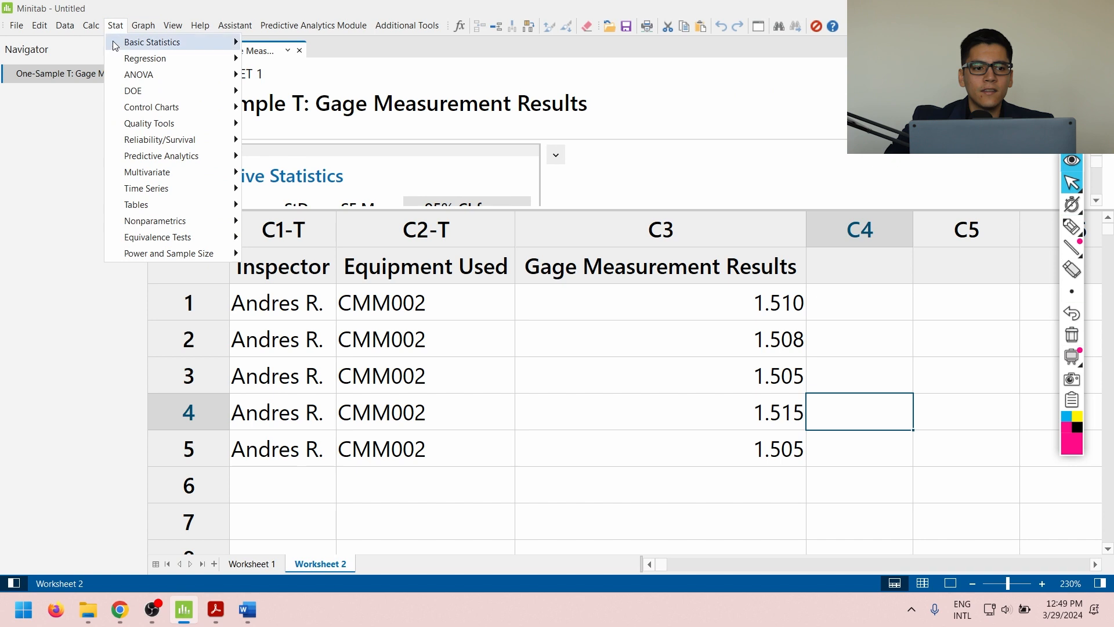
mouse_move(148, 42)
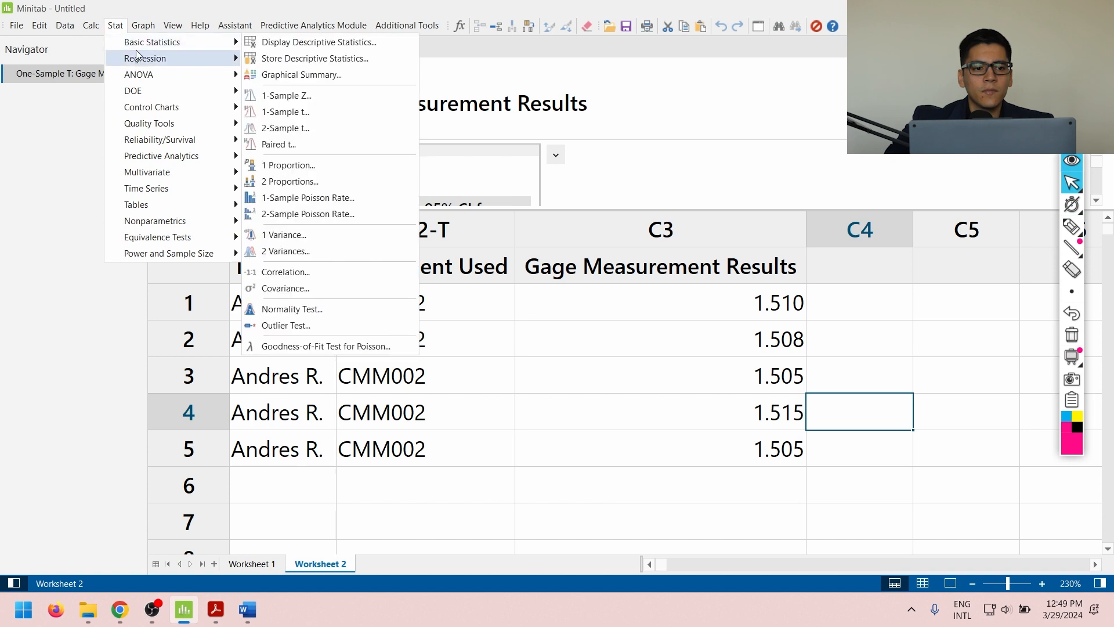
left_click(341, 112)
left_click_drag(562, 181, 387, 117)
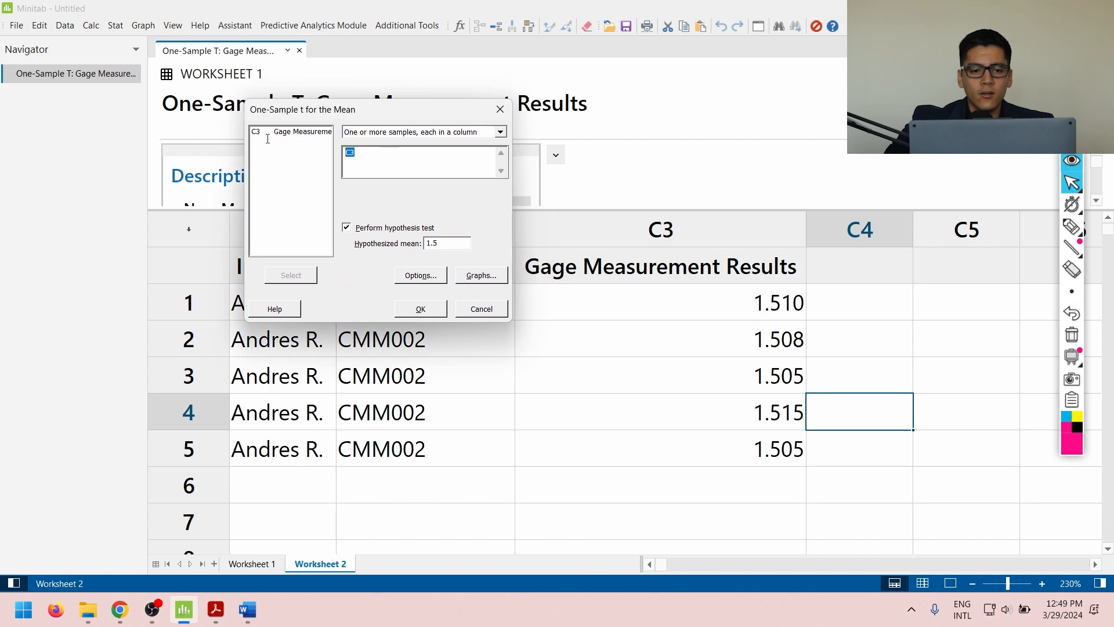
key("Delete")
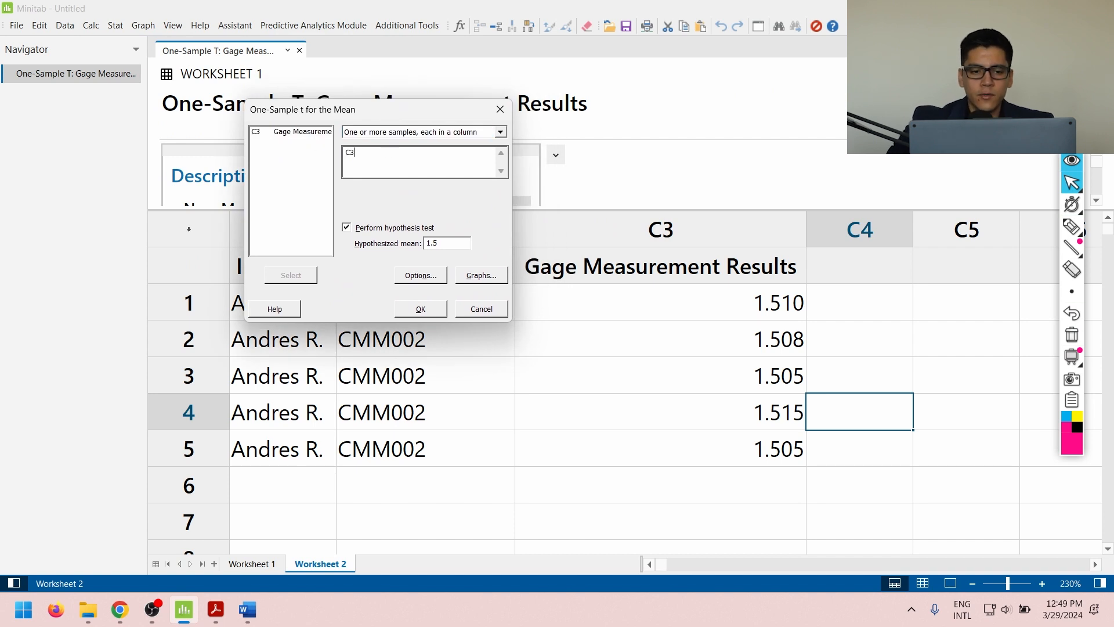
left_click_drag(375, 110, 261, 44)
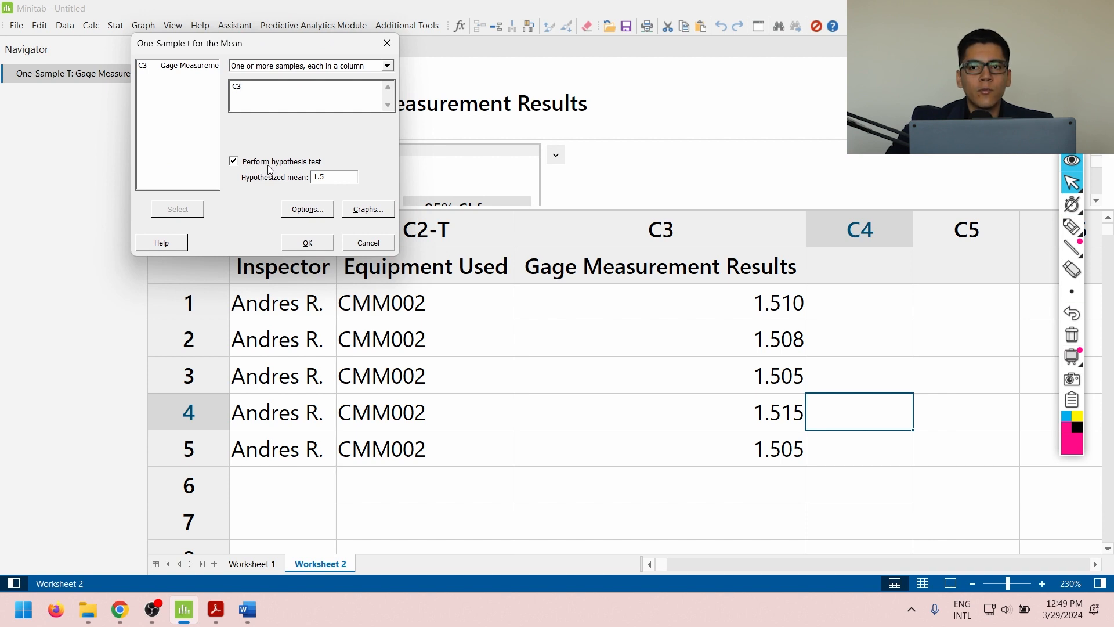
left_click(345, 175)
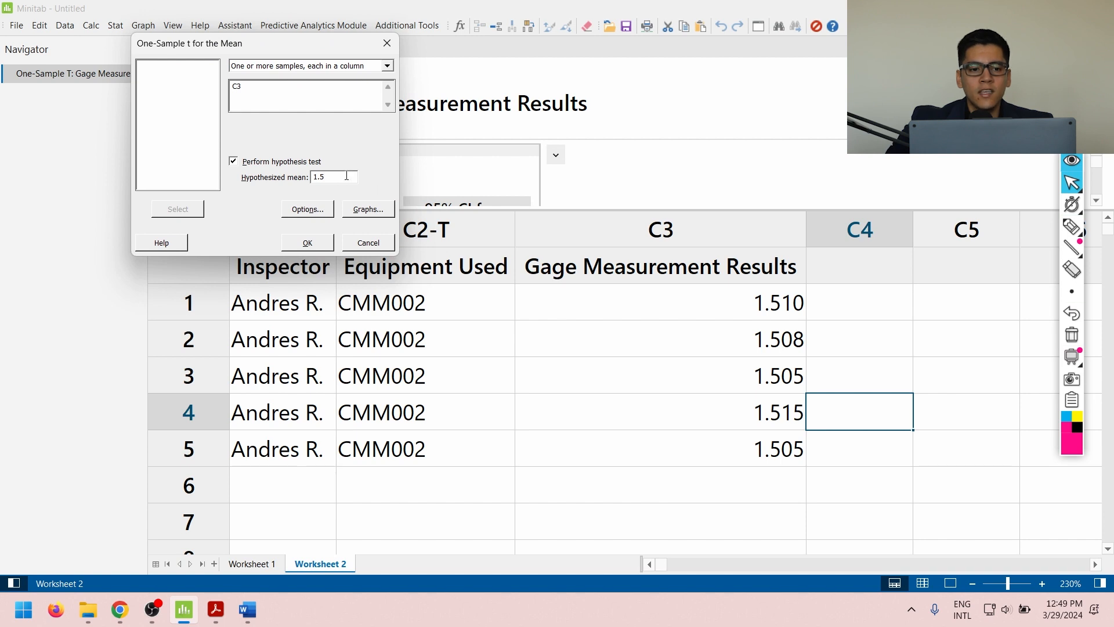
left_click(307, 242)
left_click_drag(428, 213, 432, 432)
left_click(507, 189)
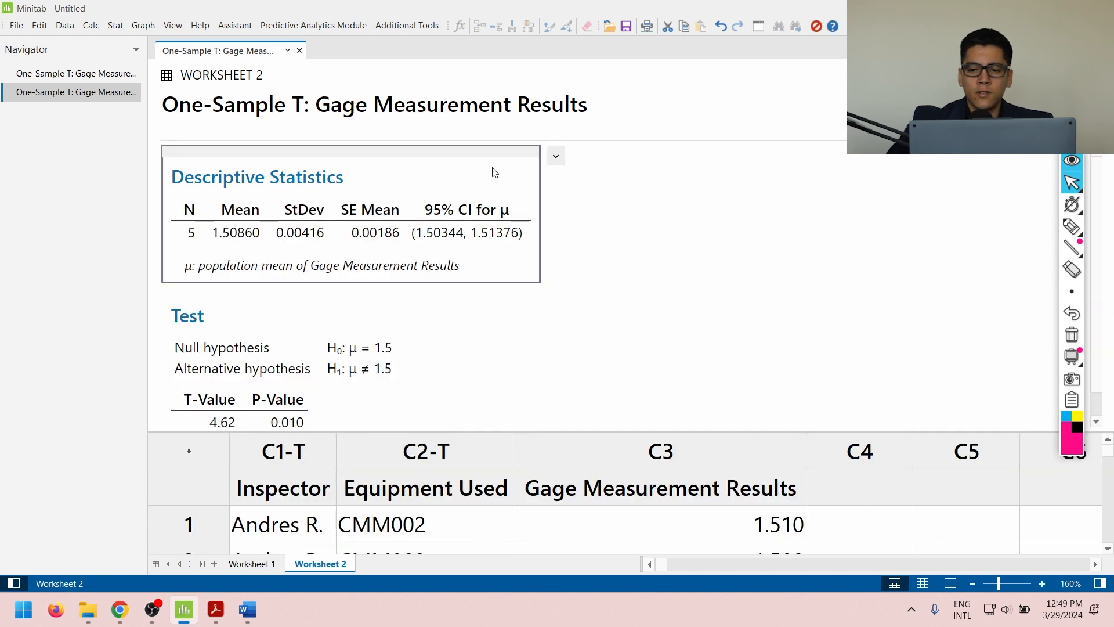
- Circle the mean in the descriptive statistics with an arrow pointing to it, and handwrite 1.508 above the table
left_click(1071, 226)
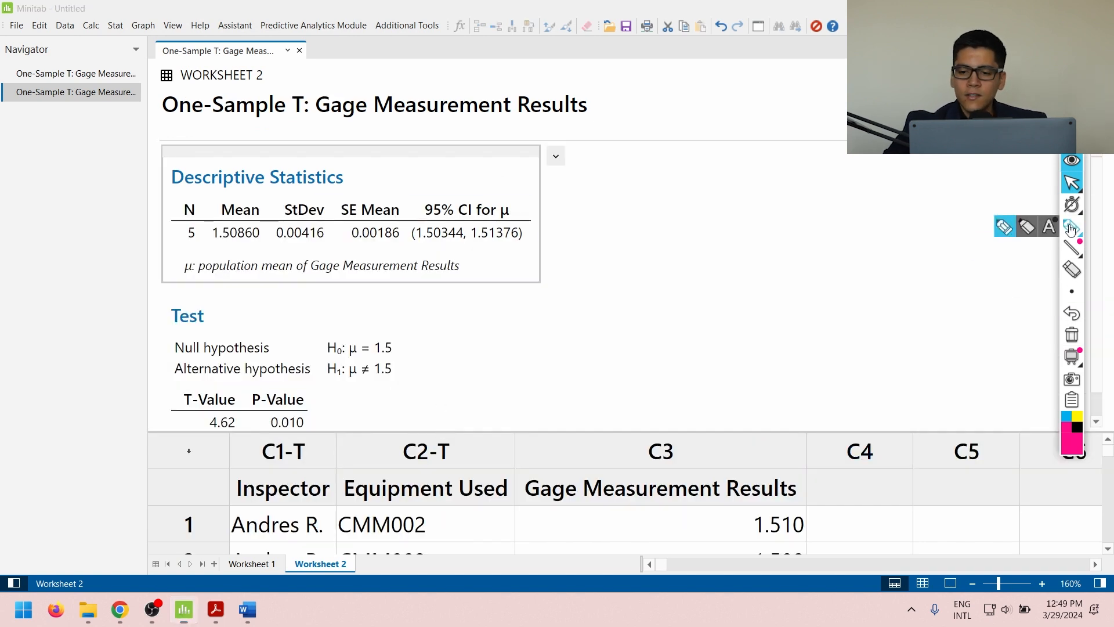
mouse_move(260, 191)
left_mouse_down()
mouse_move(224, 195)
mouse_move(232, 255)
mouse_move(260, 193)
mouse_move(282, 181)
mouse_move(278, 196)
left_mouse_up()
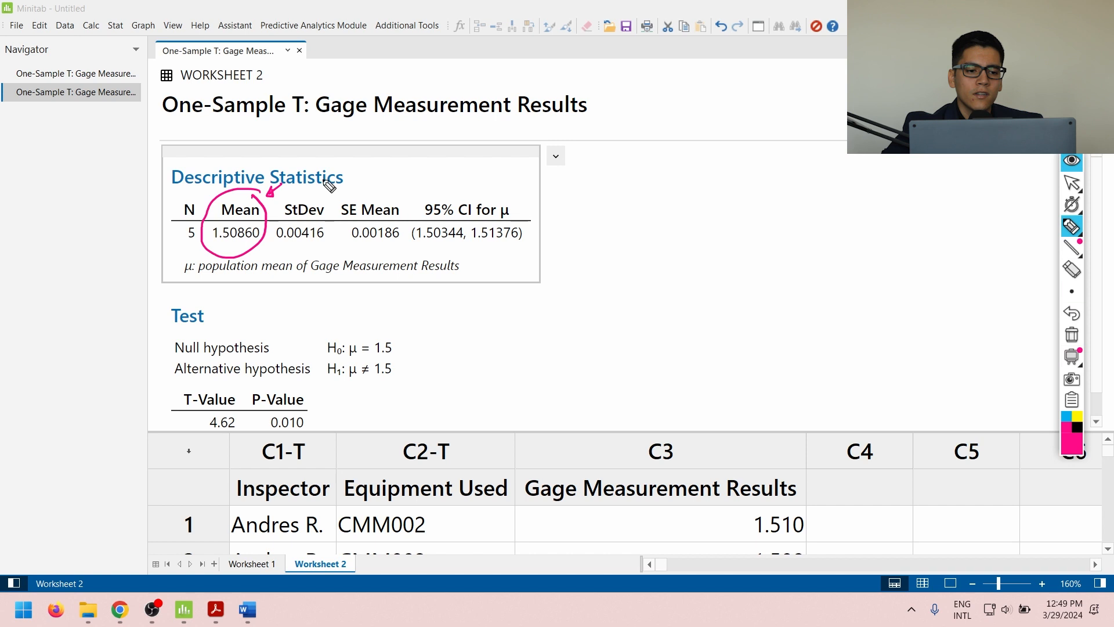
mouse_move(408, 159)
left_mouse_down()
mouse_move(405, 173)
mouse_move(441, 162)
left_mouse_up()
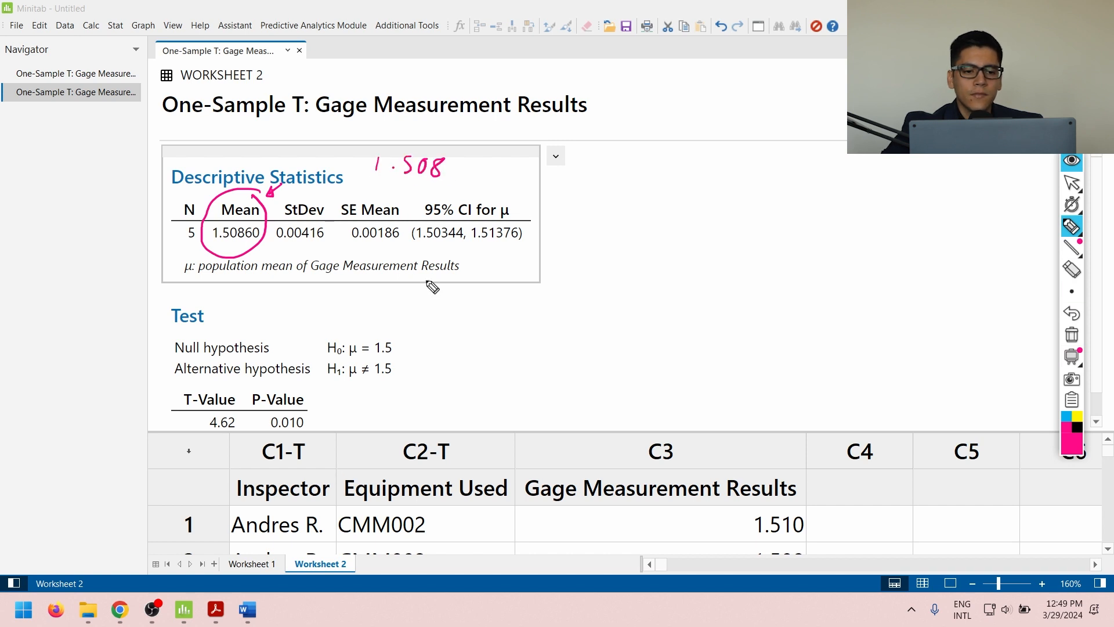
- Draw a curved double-headed arrow under the 95% CI bounds and handwrite "1.503 → 1.513" beside the table
mouse_move(445, 250)
left_mouse_down()
mouse_move(476, 262)
mouse_move(449, 257)
left_mouse_up()
left_click(589, 216)
mouse_move(582, 198)
left_mouse_down()
mouse_move(579, 218)
mouse_move(605, 203)
mouse_move(631, 199)
mouse_move(649, 215)
mouse_move(694, 198)
mouse_move(686, 216)
mouse_move(789, 221)
left_mouse_up()
left_click(738, 216)
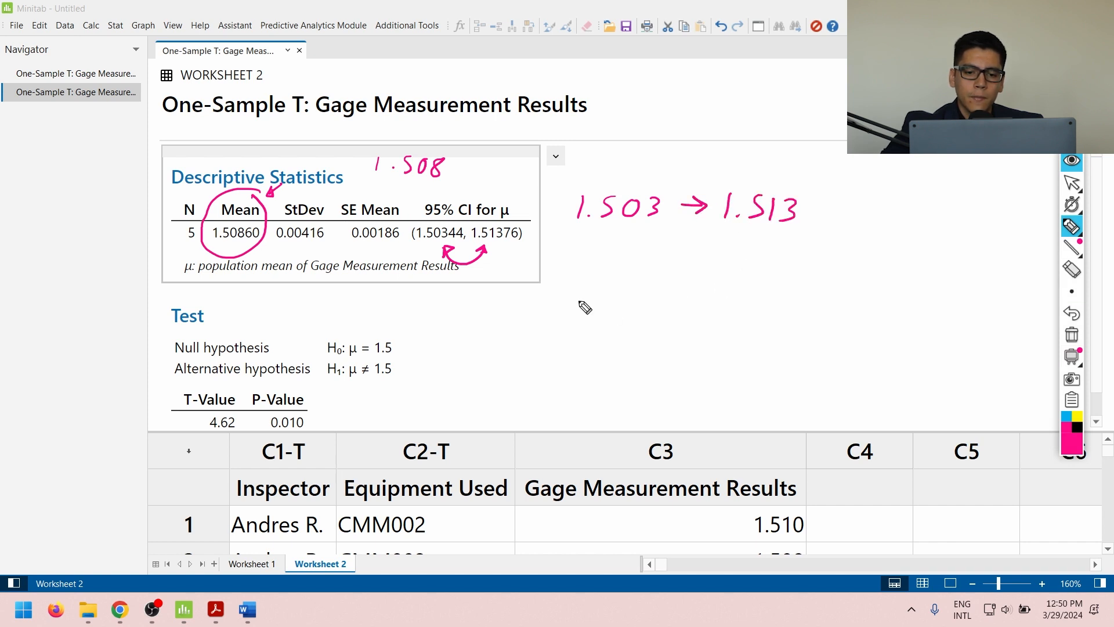
- Handwrite 1.5 below the 1.503 → 1.513 range, with arrows pointing to 1.503 and to the space before it
left_click(544, 263)
mouse_move(560, 244)
left_mouse_down()
mouse_move(551, 267)
mouse_move(586, 232)
left_mouse_up()
left_click_drag(578, 232, 591, 238)
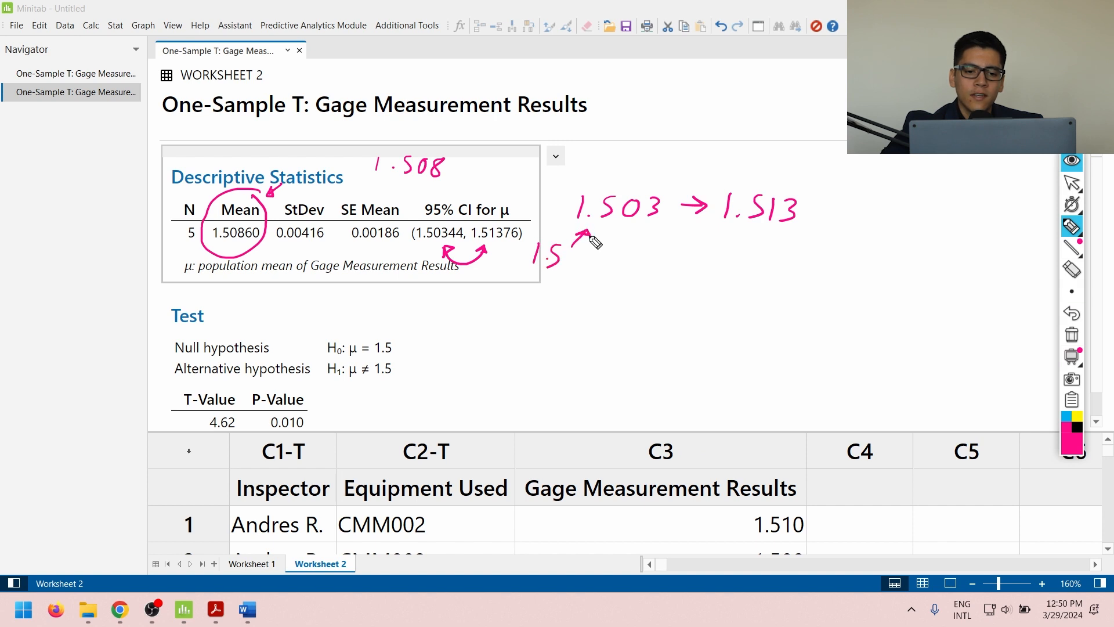
left_click_drag(556, 238, 541, 219)
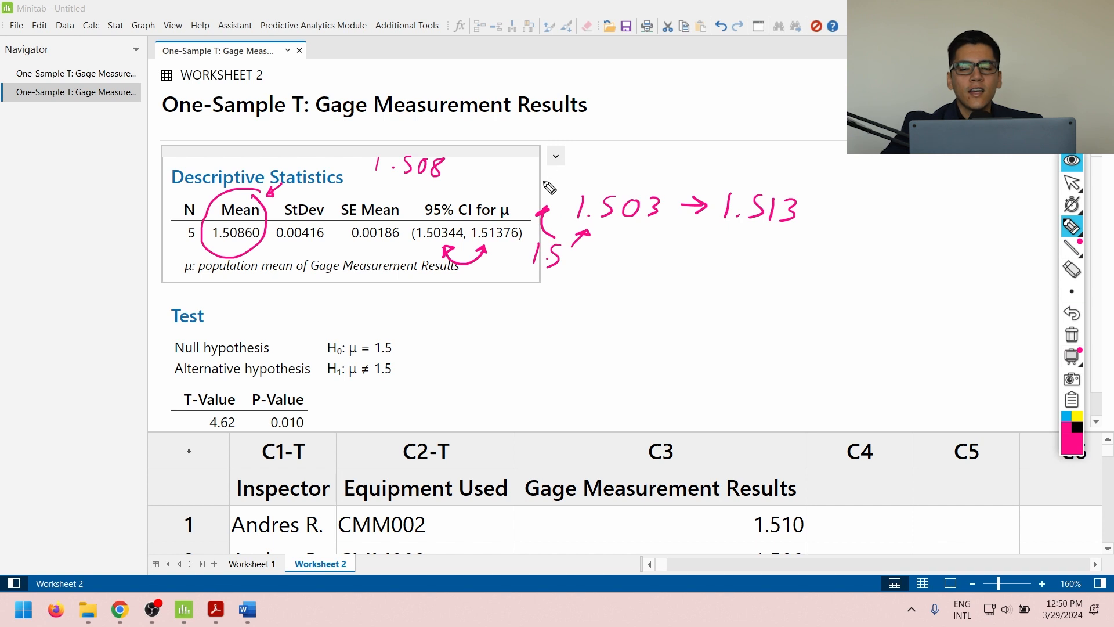
- Clear the annotations, circle the mean again, and handwrite "1.508 > 1.50" beside the descriptive statistics
left_click(1072, 335)
mouse_move(271, 196)
left_mouse_down()
mouse_move(277, 241)
mouse_move(271, 183)
left_mouse_up()
left_click(653, 185)
mouse_move(641, 168)
left_mouse_down()
mouse_move(636, 189)
mouse_move(692, 166)
mouse_move(776, 177)
mouse_move(742, 190)
left_mouse_up()
mouse_move(780, 165)
left_mouse_down()
mouse_move(776, 188)
mouse_move(808, 174)
mouse_move(802, 190)
left_mouse_up()
left_click(791, 187)
left_click_drag(837, 170, 828, 189)
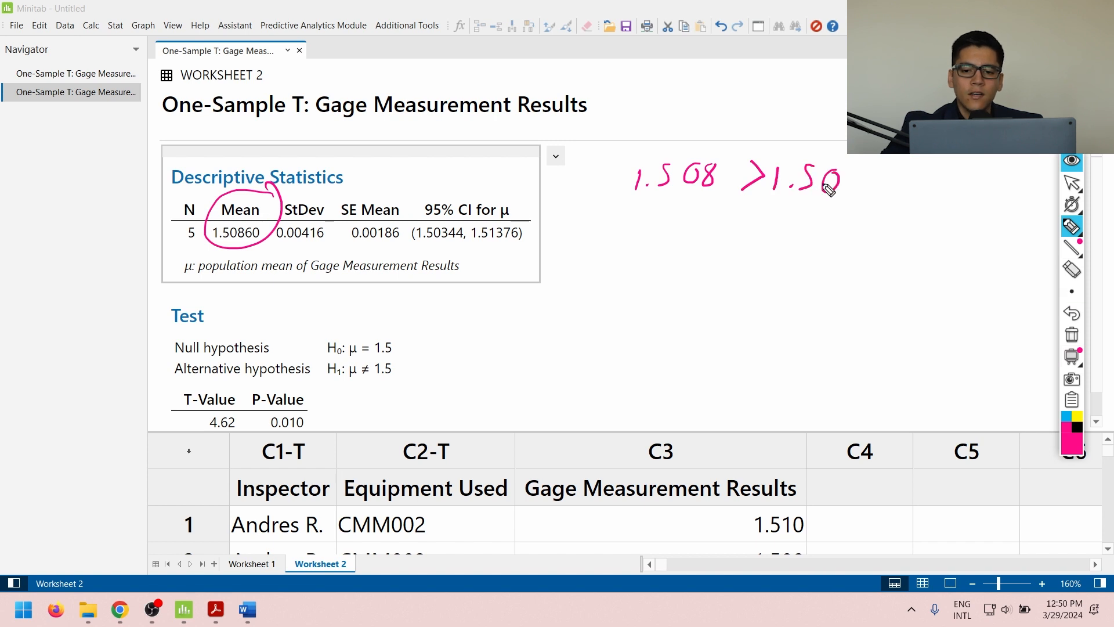
- Handwrite "Positive Bias" under the 1.508 > 1.50 comparison
mouse_move(632, 220)
left_mouse_down()
mouse_move(635, 233)
mouse_move(698, 246)
left_mouse_up()
mouse_move(720, 222)
left_mouse_down()
mouse_move(716, 243)
mouse_move(836, 247)
left_mouse_up()
left_click_drag(844, 238, 840, 248)
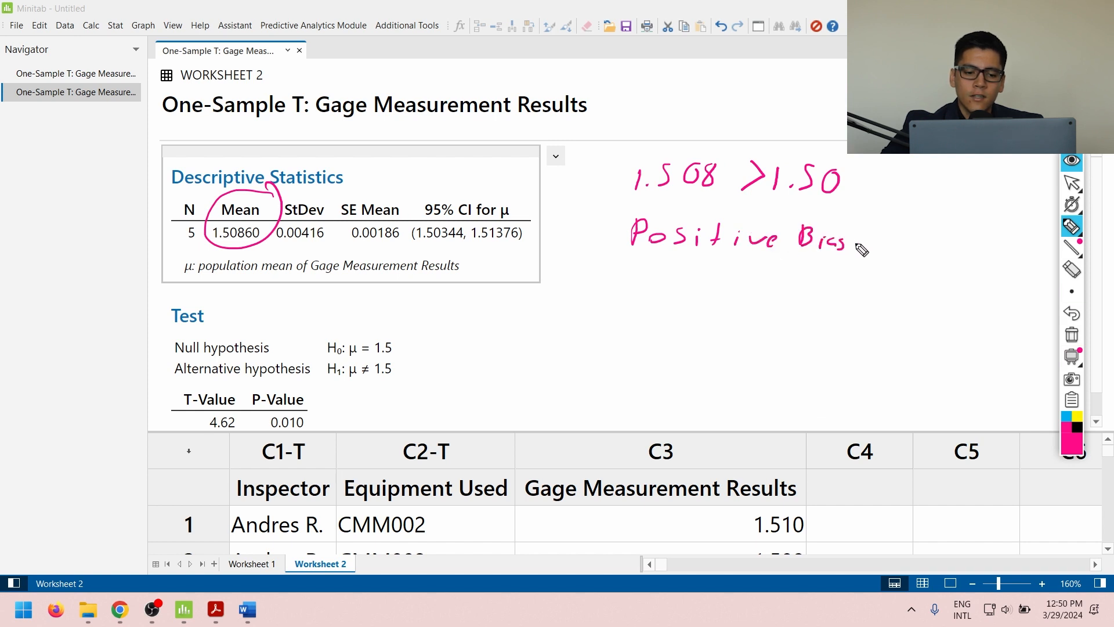
- Circle CMM002 in the worksheet's first row and handwrite "Bigger." above it
mouse_move(444, 503)
left_mouse_down()
mouse_move(341, 510)
mouse_move(438, 541)
mouse_move(443, 496)
left_mouse_up()
mouse_move(485, 390)
left_mouse_down()
mouse_move(528, 430)
mouse_move(541, 410)
mouse_move(585, 401)
left_mouse_up()
left_click(588, 406)
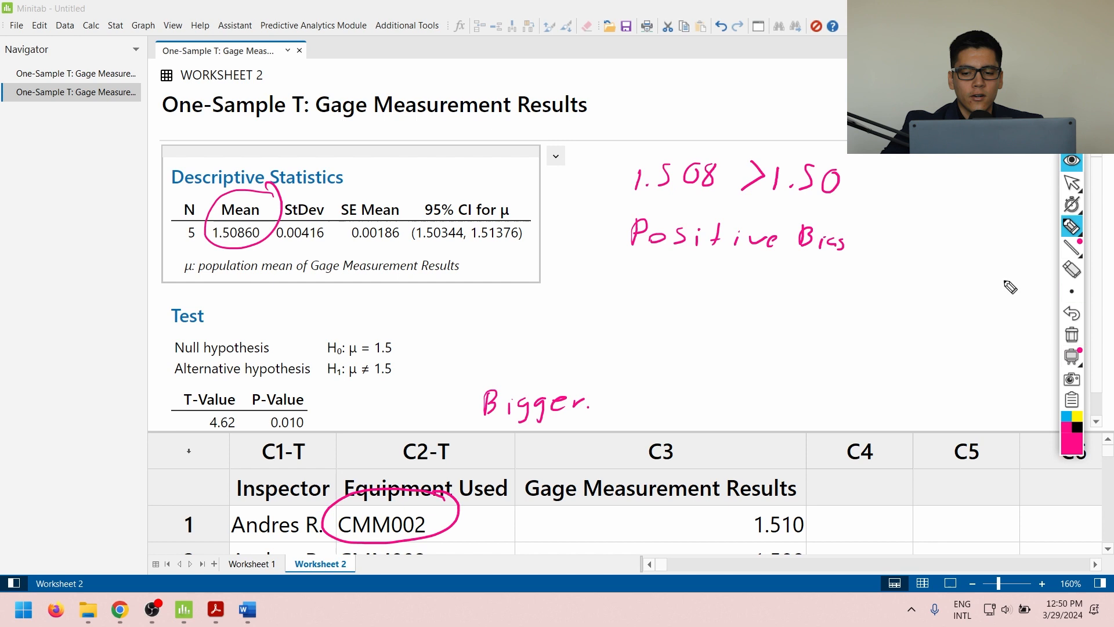
- Clear the annotations, draw a box around the P-Value result, and handwrite "P < 0.05" beside it
left_click(1072, 335)
mouse_move(249, 378)
left_mouse_down()
mouse_move(323, 454)
mouse_move(249, 382)
left_mouse_up()
mouse_move(400, 393)
left_mouse_down()
mouse_move(408, 375)
mouse_move(404, 388)
mouse_move(441, 393)
mouse_move(461, 376)
mouse_move(483, 393)
left_mouse_up()
left_click(471, 389)
left_click_drag(502, 373, 505, 395)
left_click_drag(504, 372, 516, 370)
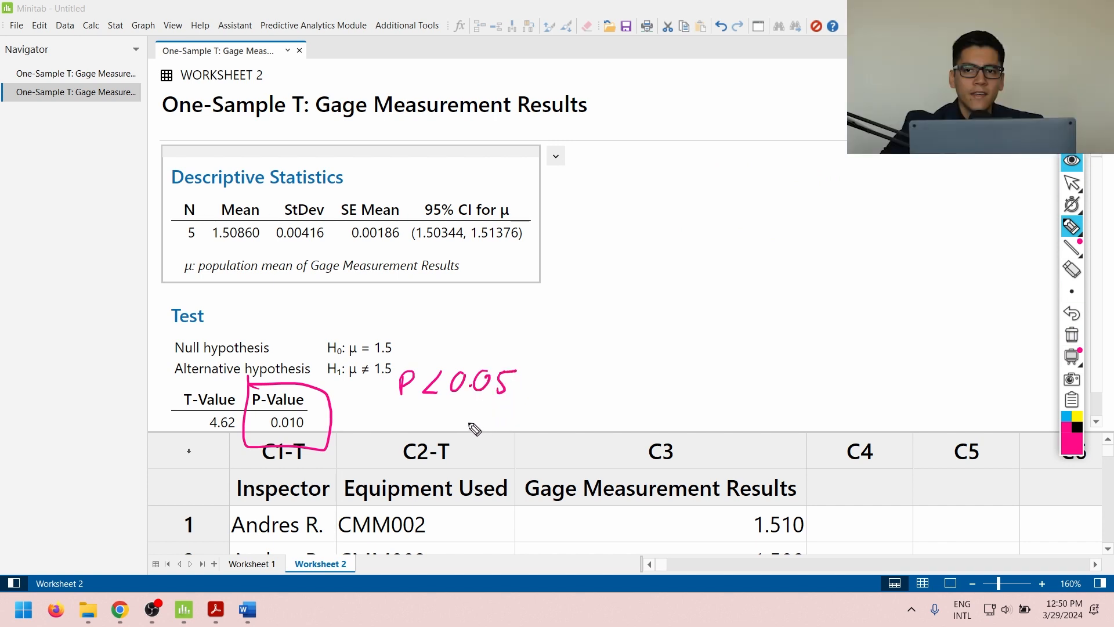
- Handwrite "P > 0.05 No Bias", label the P < 0.05 line "Bias", and write "0.010 < 0.05" above them
mouse_move(395, 433)
left_mouse_down()
mouse_move(396, 409)
mouse_move(399, 420)
left_mouse_up()
mouse_move(419, 413)
left_mouse_down()
mouse_move(430, 438)
mouse_move(550, 416)
mouse_move(647, 428)
left_mouse_up()
left_click_drag(551, 378, 607, 384)
mouse_move(694, 288)
left_mouse_down()
mouse_move(706, 308)
mouse_move(731, 290)
mouse_move(821, 311)
mouse_move(876, 290)
mouse_move(890, 298)
left_mouse_up()
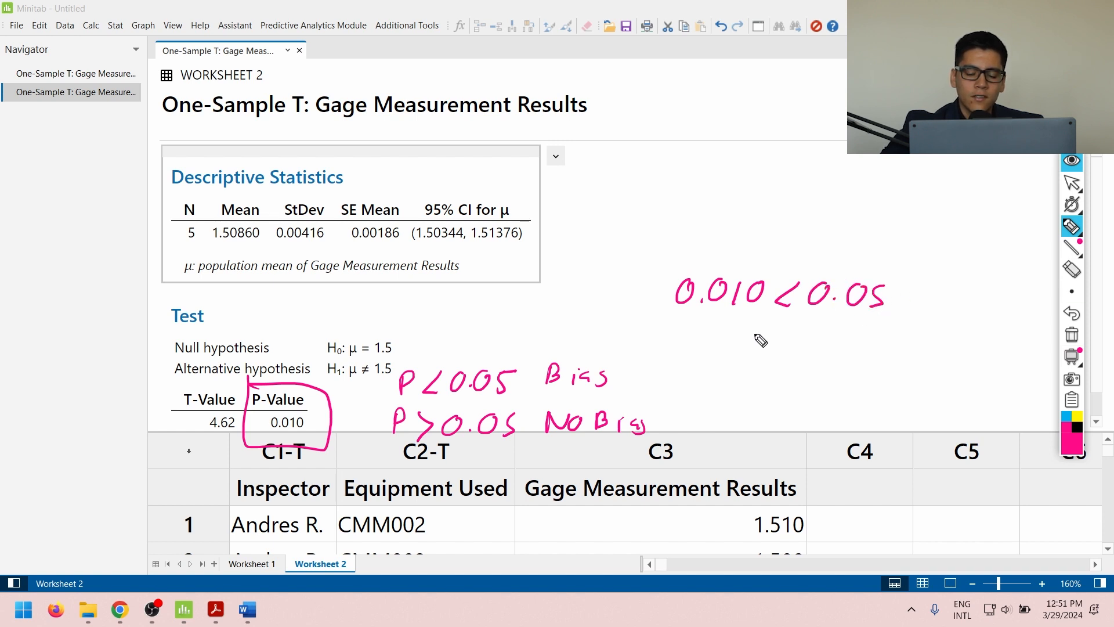